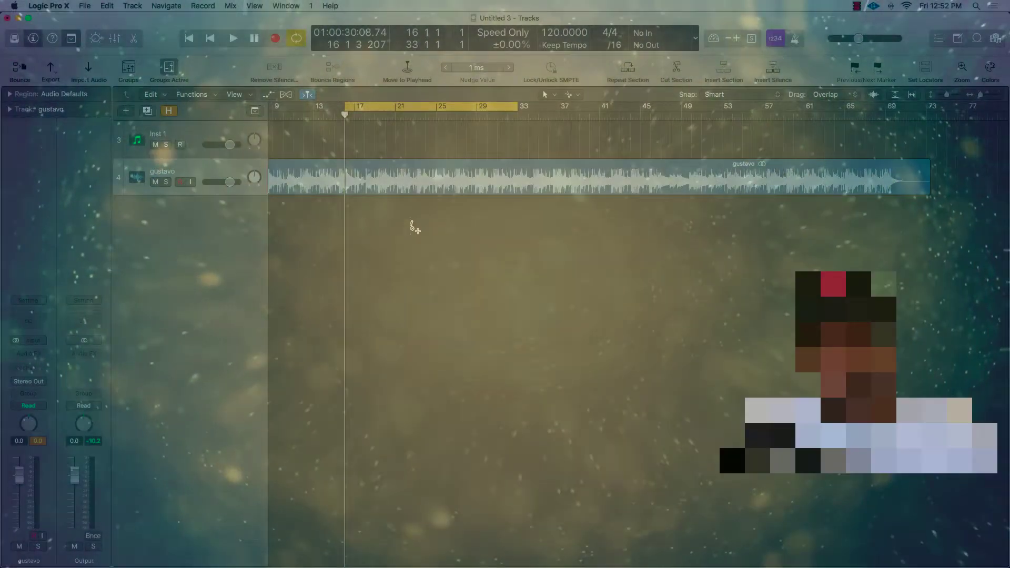
- Play the imported song from bar 16 to listen to its beat
{"action": "key", "text": "super+Left"}
{"action": "key", "text": "super+Left"}
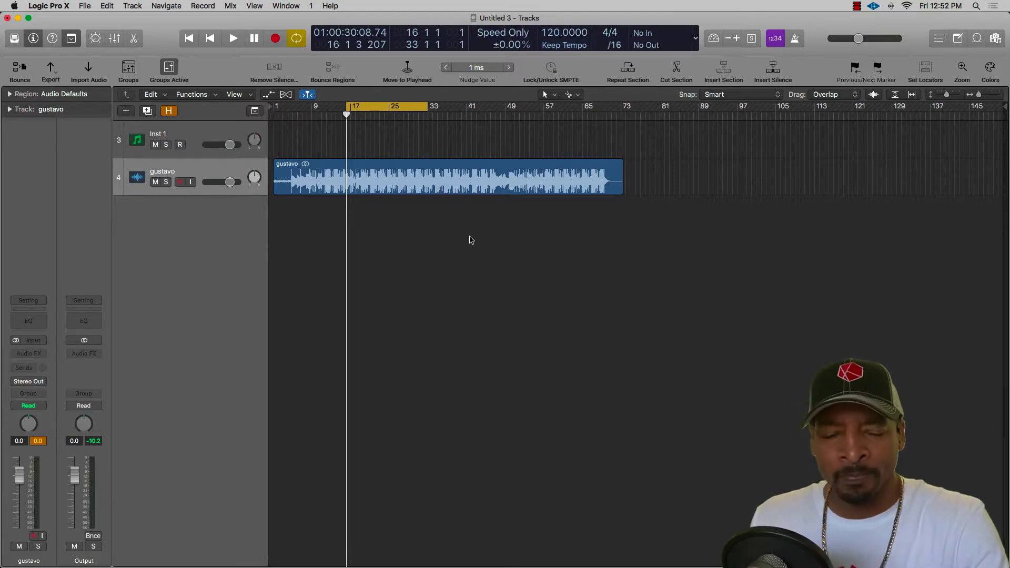
{"action": "key", "text": "space"}
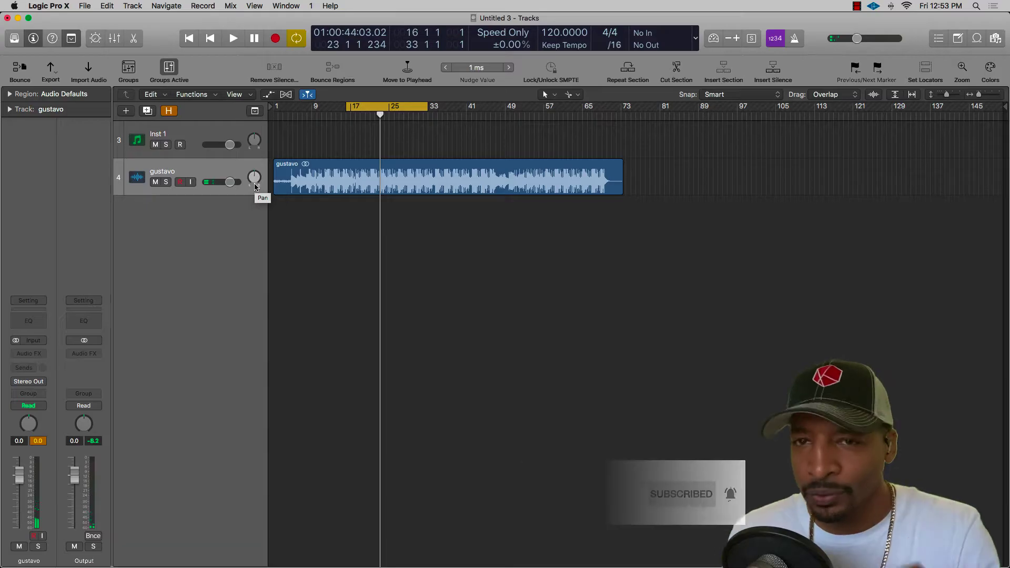
- Insert the stereo BPM Counter metering plug-in on the audio track and place its window below the song region
{"action": "left_click", "coordinate": [201, 174]}
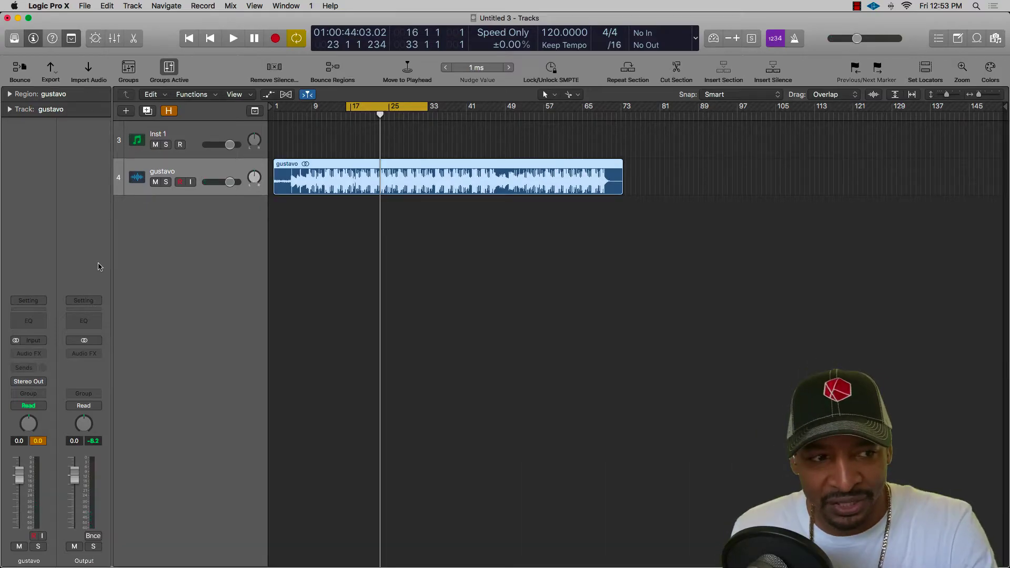
{"action": "left_click", "coordinate": [41, 353]}
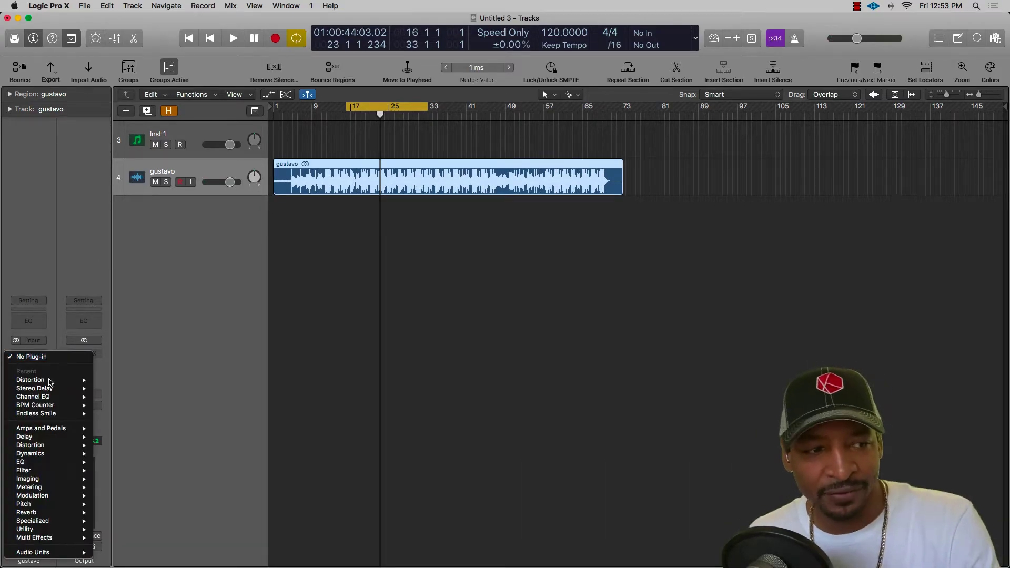
{"action": "mouse_move", "coordinate": [56, 489]}
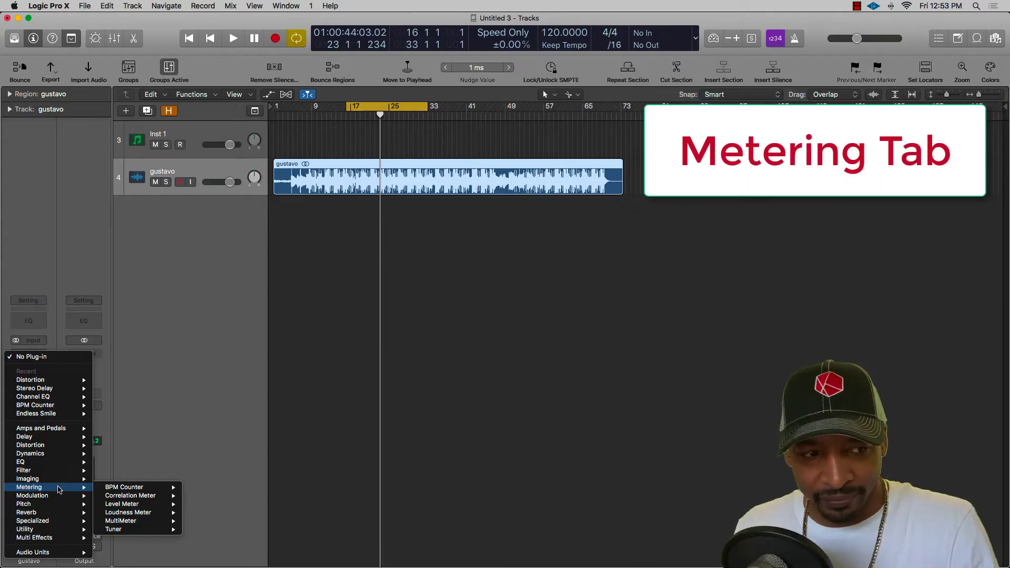
{"action": "mouse_move", "coordinate": [151, 490]}
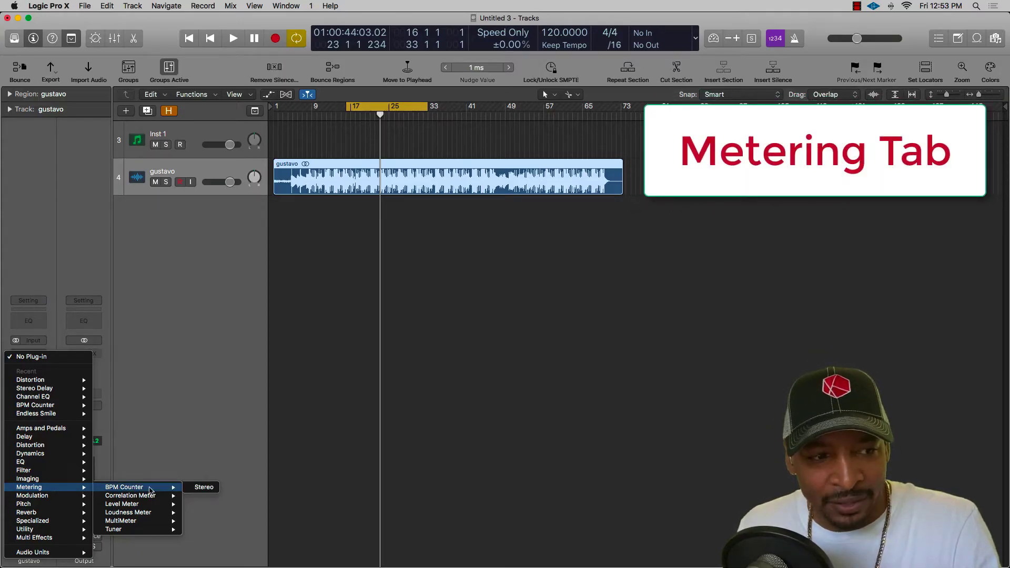
{"action": "left_click", "coordinate": [193, 488]}
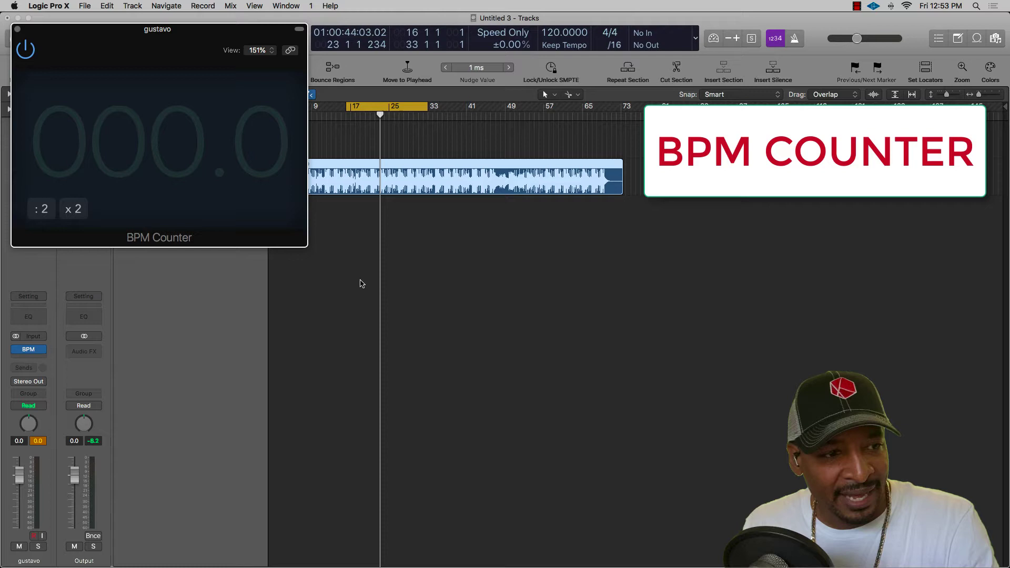
{"action": "left_click", "coordinate": [326, 323]}
{"action": "left_click_drag", "start_coordinate": [171, 29], "coordinate": [685, 245]}
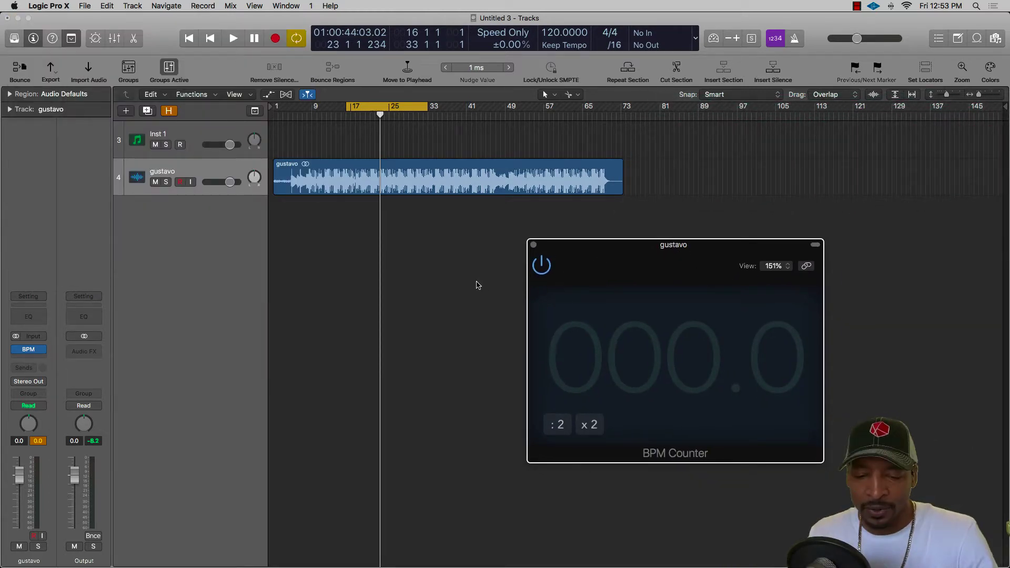
- Play the song to read its tempo in the BPM Counter, set the project tempo to 126, and close the counter
{"action": "key", "text": "space"}
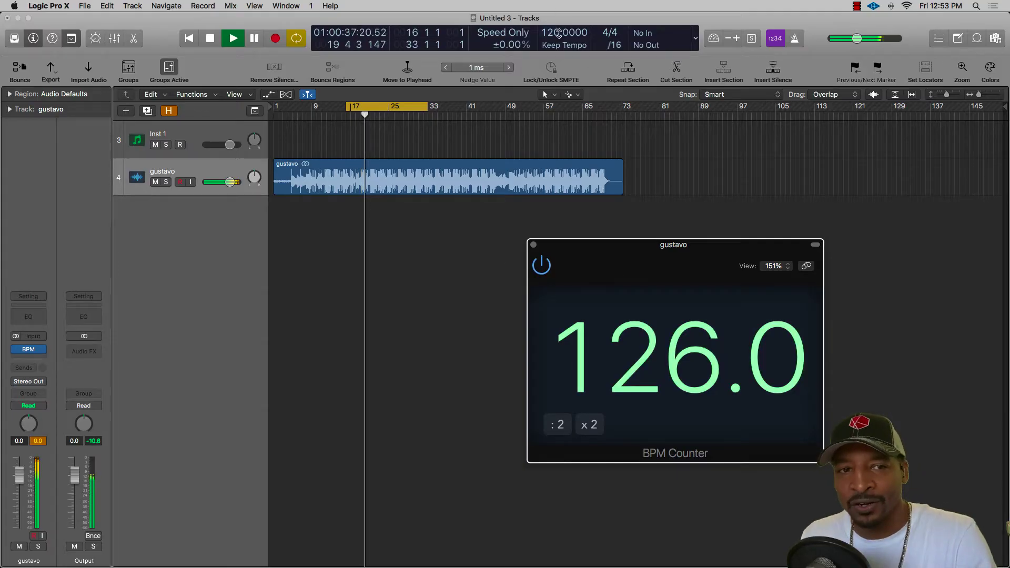
{"action": "left_click_drag", "start_coordinate": [558, 32], "coordinate": [559, 20]}
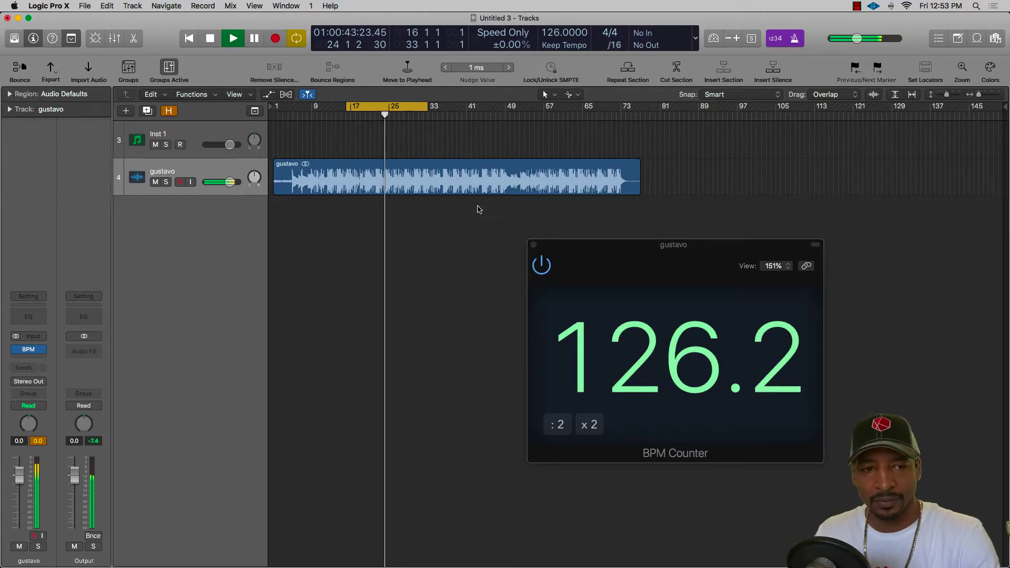
{"action": "left_click", "coordinate": [533, 245]}
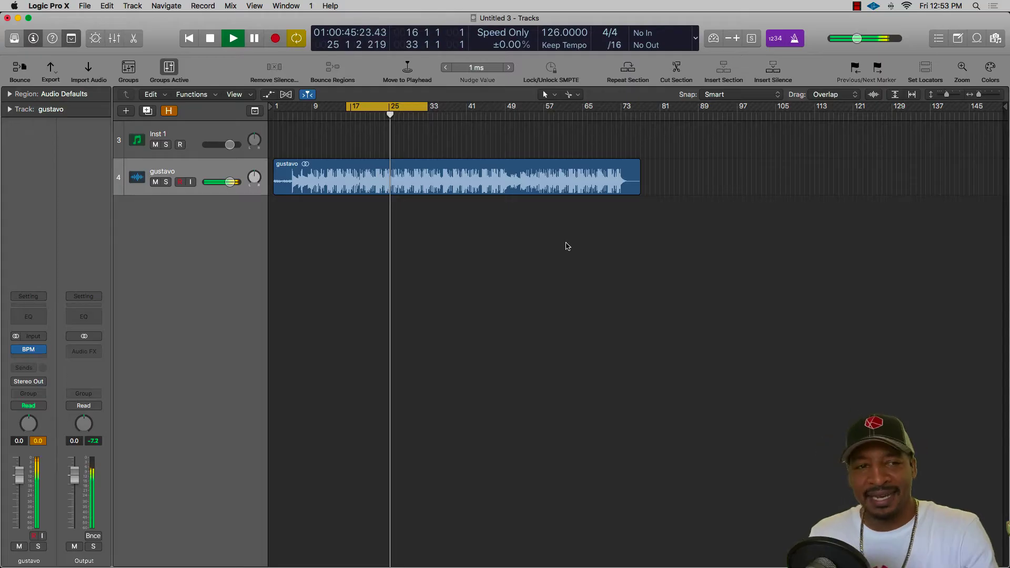
{"action": "key", "text": "space"}
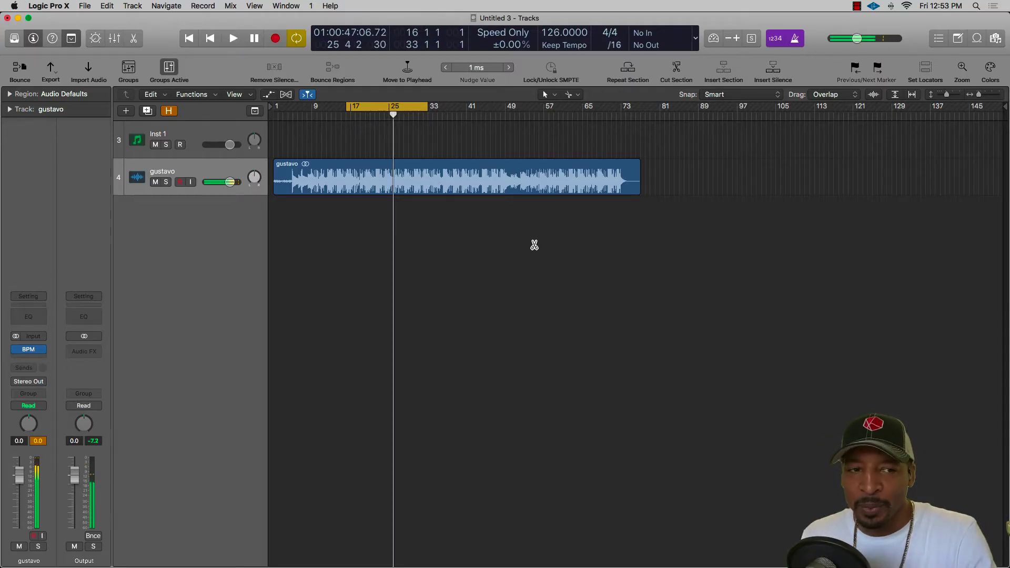
- Undo the tempo change and play the song from bar 16 to compare its beats with the bar grid near bar 17
{"action": "key", "text": "super+z"}
{"action": "scroll", "coordinate": [487, 186], "scroll_direction": "up", "scroll_amount": 5}
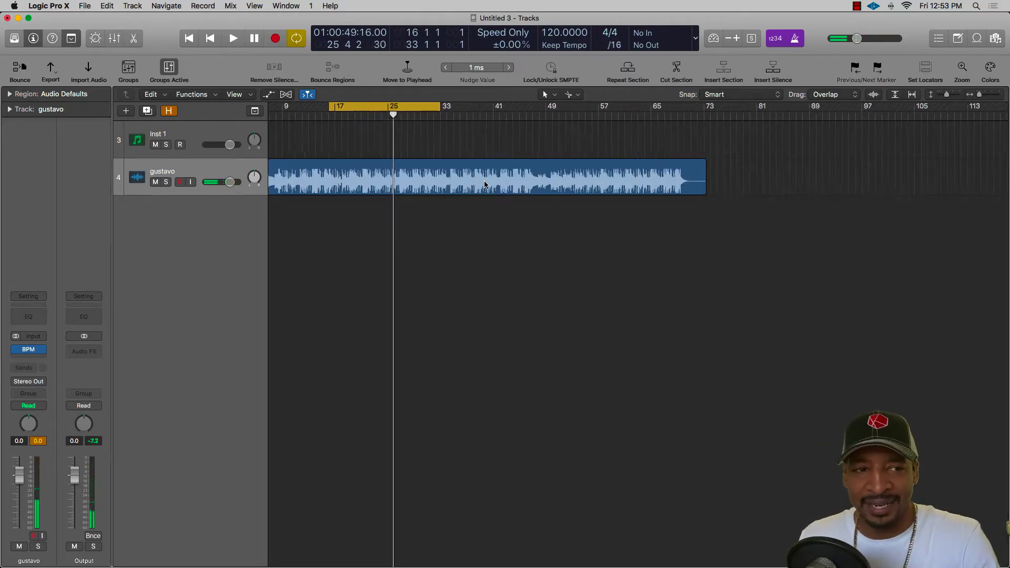
{"action": "scroll", "coordinate": [483, 180], "scroll_direction": "down", "scroll_amount": 5}
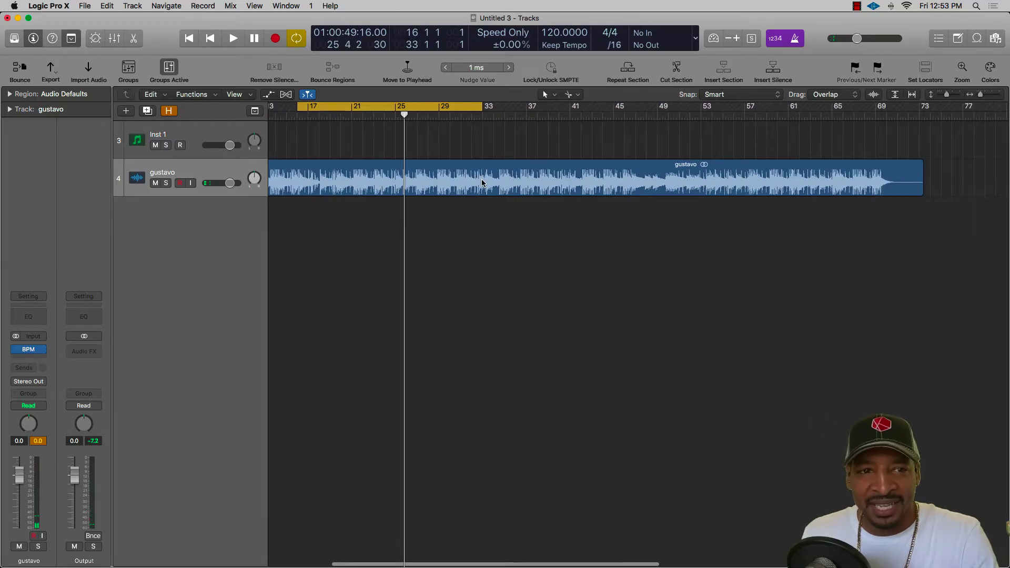
{"action": "scroll", "coordinate": [376, 217], "scroll_direction": "left", "scroll_amount": 2}
{"action": "key", "text": "space"}
{"action": "key", "text": "super+Right"}
{"action": "key", "text": "super+Right"}
{"action": "key", "text": "super+Right"}
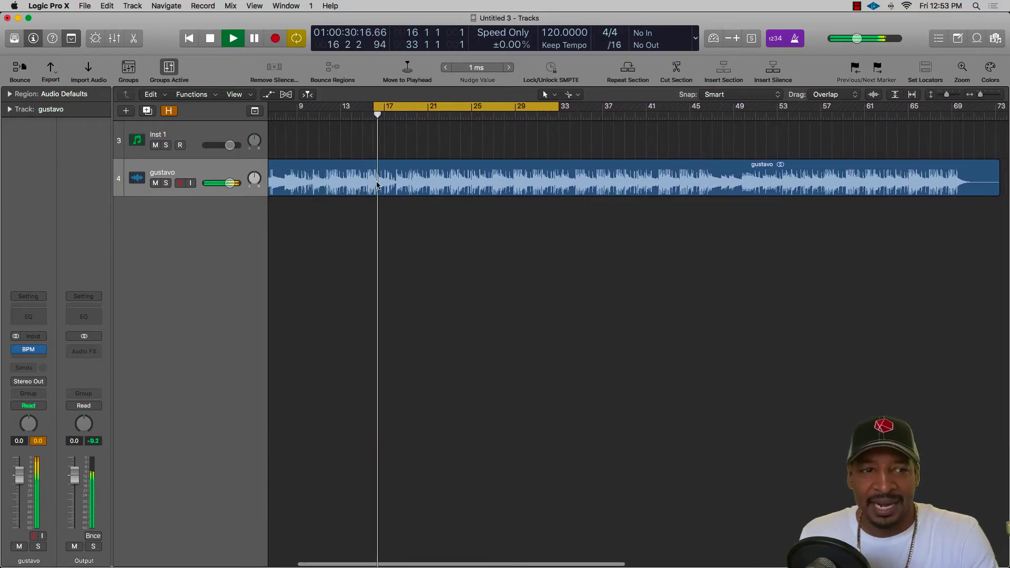
{"action": "key", "text": "space"}
{"action": "key", "text": "super+Right"}
{"action": "key", "text": "super+Right"}
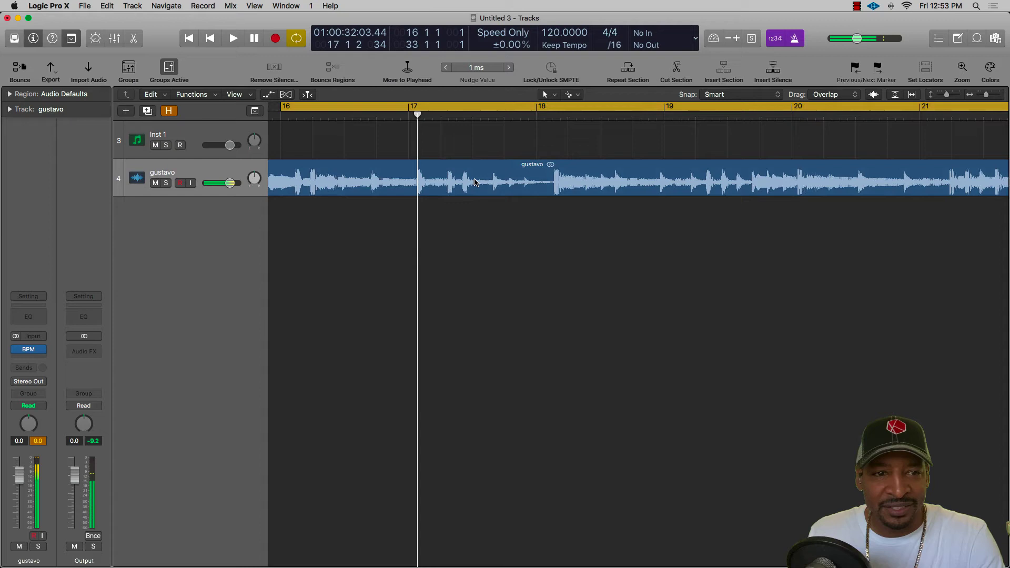
- Try splitting the audio region at the downbeat just after bar 18, play across the cut, and undo the split
{"action": "left_click", "coordinate": [561, 185]}
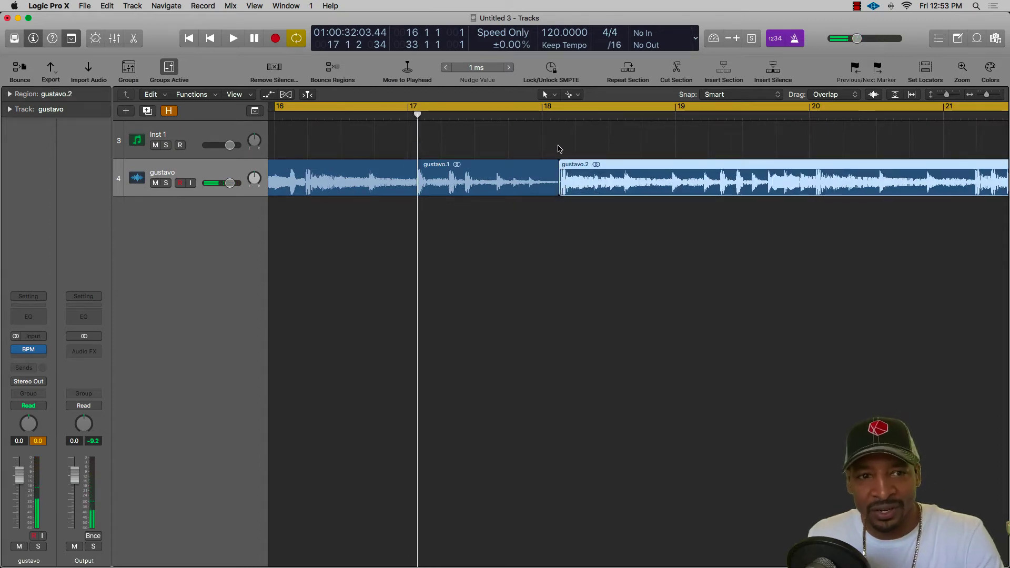
{"action": "key", "text": "space"}
{"action": "key", "text": "super+Right"}
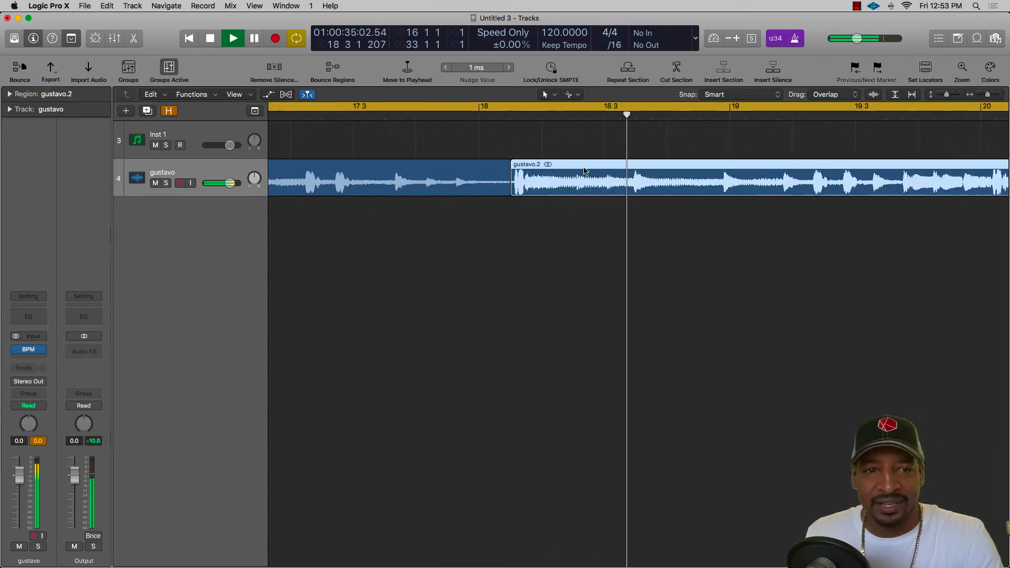
{"action": "key", "text": "super+z"}
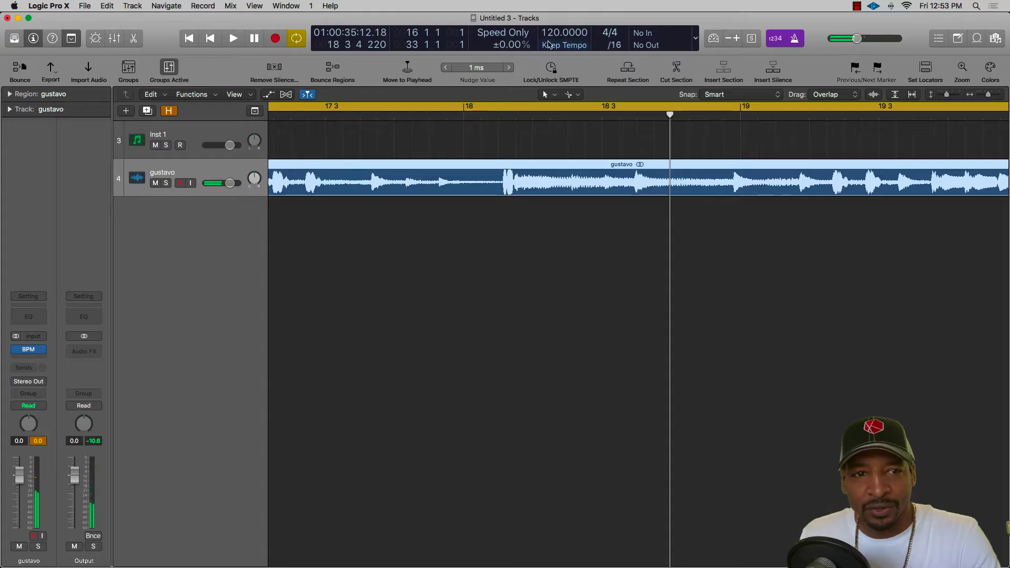
- Set the project tempo to 126 and split the audio region exactly at bar 19
{"action": "left_click_drag", "start_coordinate": [558, 32], "coordinate": [556, 19]}
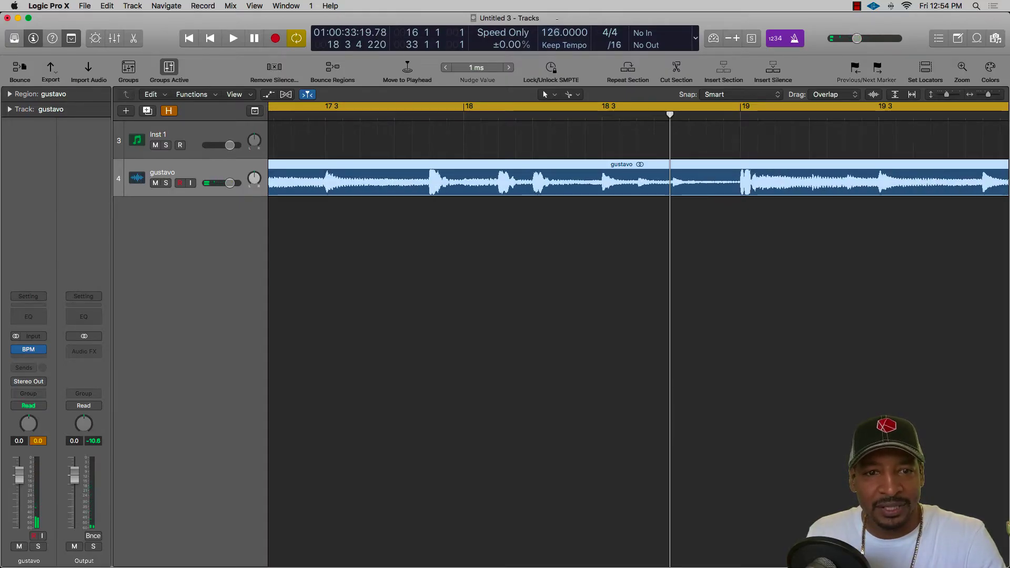
{"action": "key", "text": "super+Left"}
{"action": "key", "text": "super+Left"}
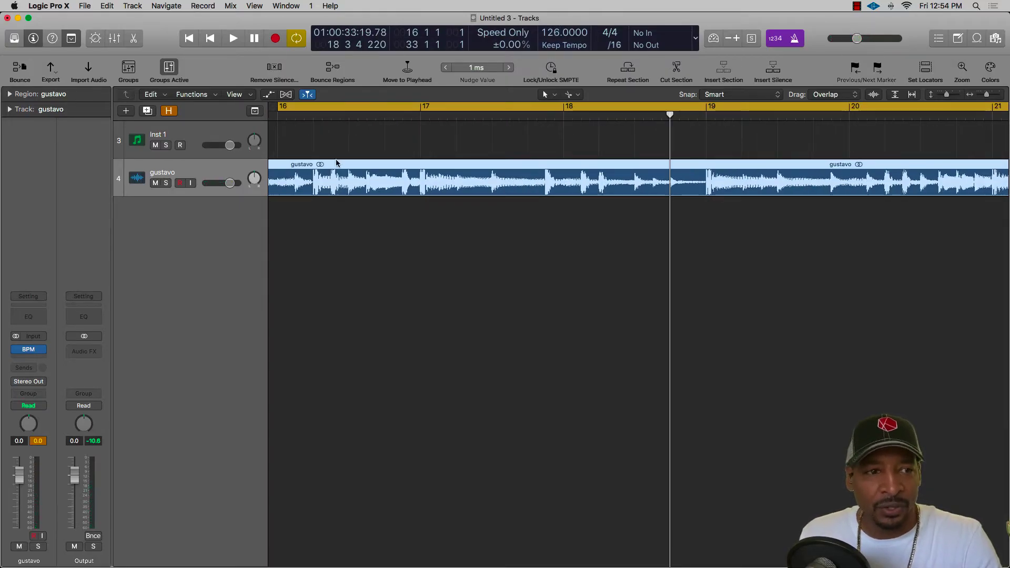
{"action": "left_click", "coordinate": [706, 176], "text": "super"}
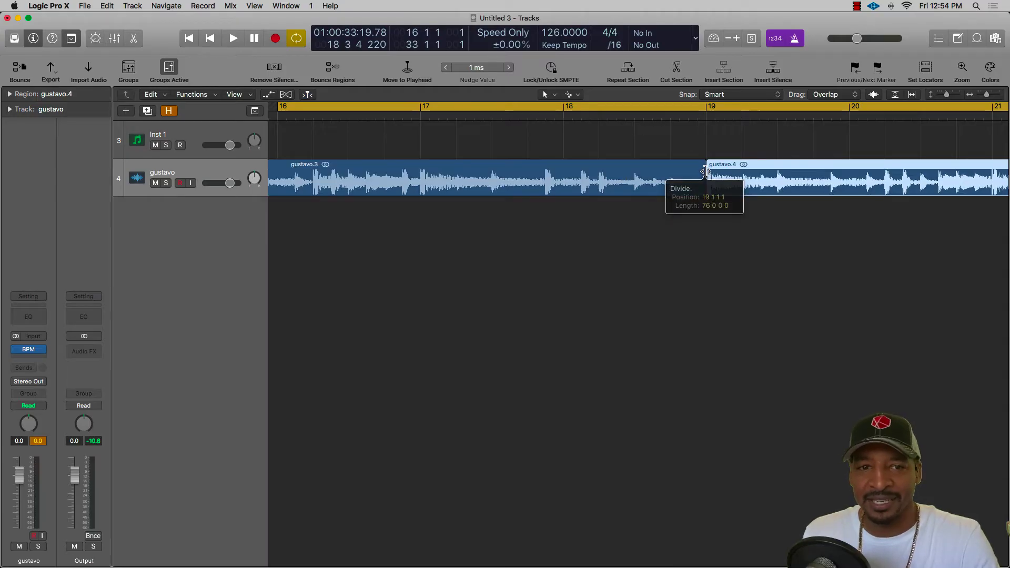
- Play the song from bar 16 and split the region after the bar 19 cut at bars 20, 21 and 22
{"action": "key", "text": "super+Left"}
{"action": "key", "text": "super+Left"}
{"action": "key", "text": "super+Left"}
{"action": "key", "text": "super+Left"}
{"action": "key", "text": "super+Left"}
{"action": "key", "text": "super+Left"}
{"action": "key", "text": "space"}
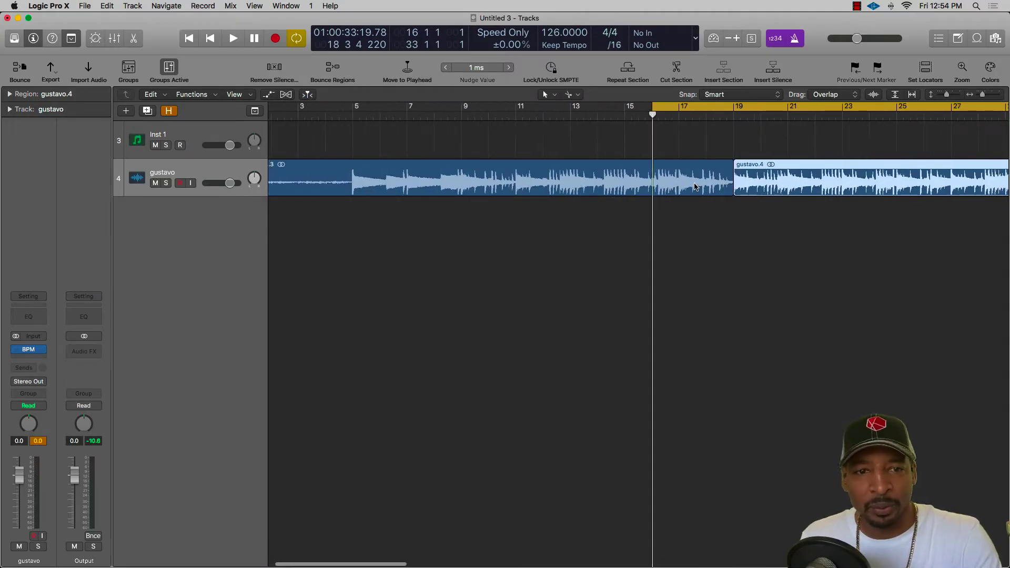
{"action": "scroll", "coordinate": [583, 162], "scroll_direction": "right", "scroll_amount": 5}
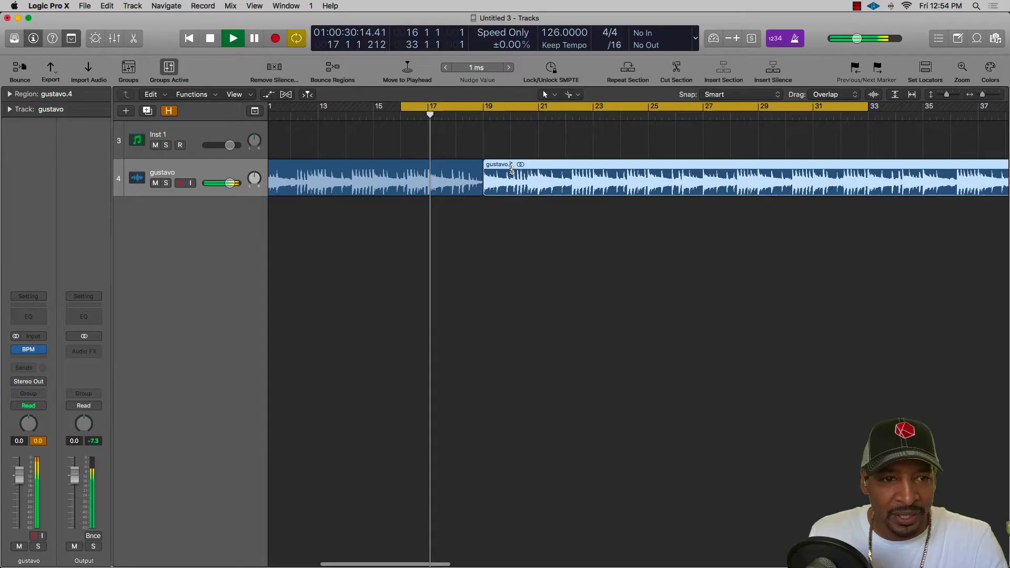
{"action": "left_click", "coordinate": [513, 171], "text": "super"}
{"action": "mouse_move", "coordinate": [527, 169]}
{"action": "left_mouse_down"}
{"action": "mouse_move", "coordinate": [555, 170]}
{"action": "mouse_move", "coordinate": [505, 179]}
{"action": "mouse_move", "coordinate": [530, 181]}
{"action": "left_mouse_up"}
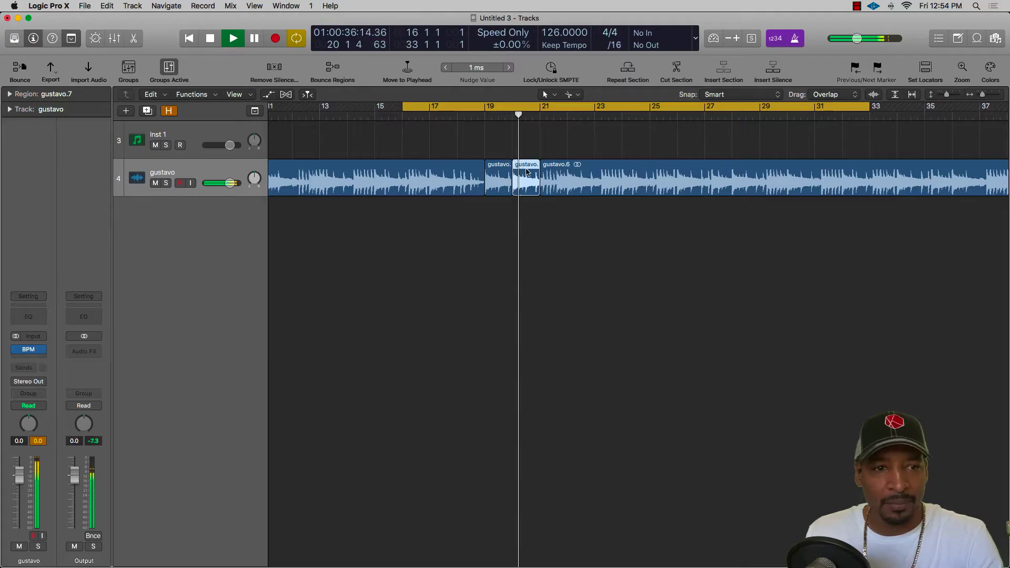
{"action": "left_click", "coordinate": [567, 176], "text": "super"}
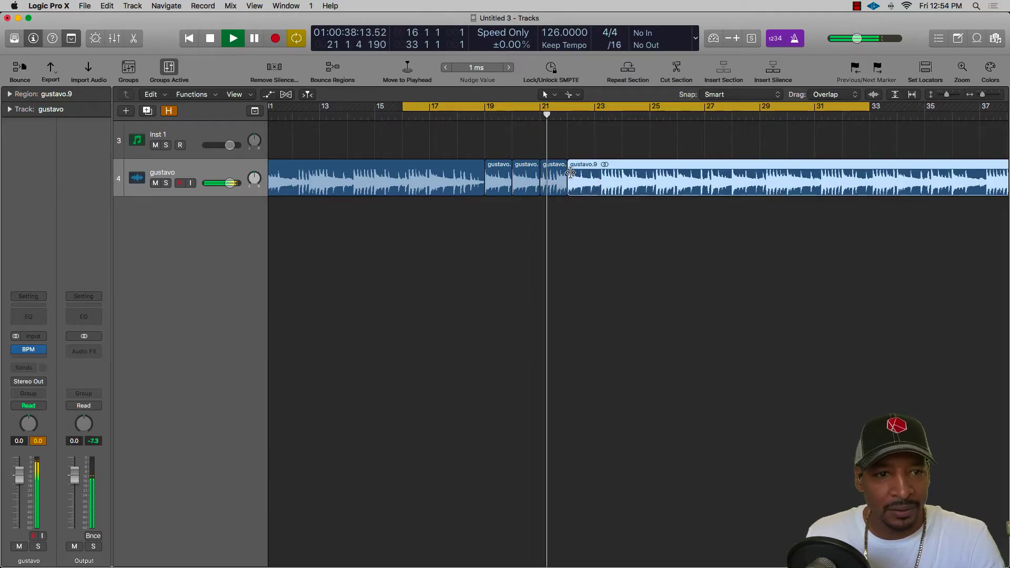
- Set the cycle range from bar 19 to bar 22 and play the three one-bar slices
{"action": "scroll", "coordinate": [581, 173], "scroll_direction": "up", "scroll_amount": 3, "text": "alt"}
{"action": "key", "text": "space"}
{"action": "key", "text": "super+Right"}
{"action": "key", "text": "super+Right"}
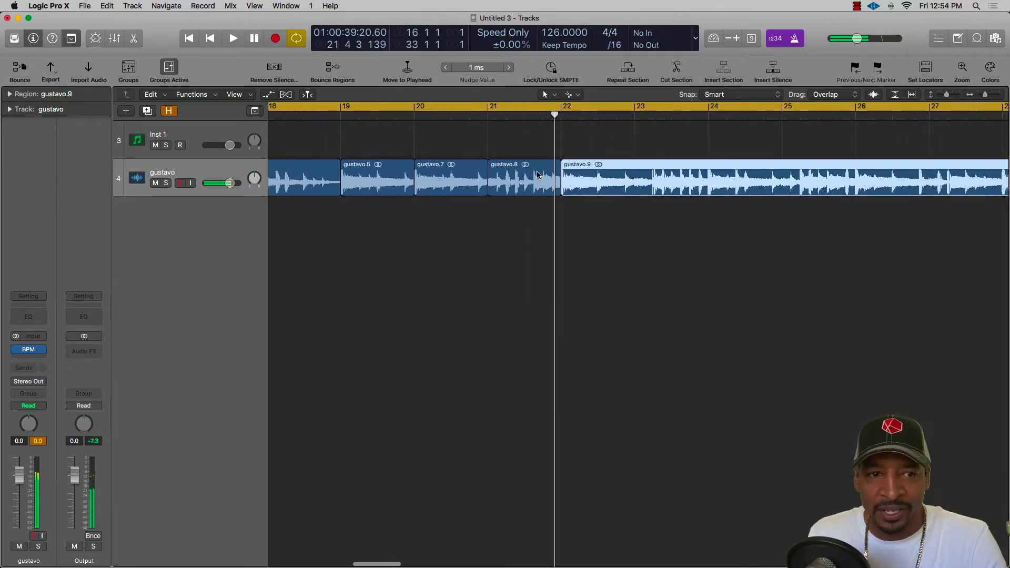
{"action": "left_click_drag", "start_coordinate": [339, 106], "coordinate": [557, 115]}
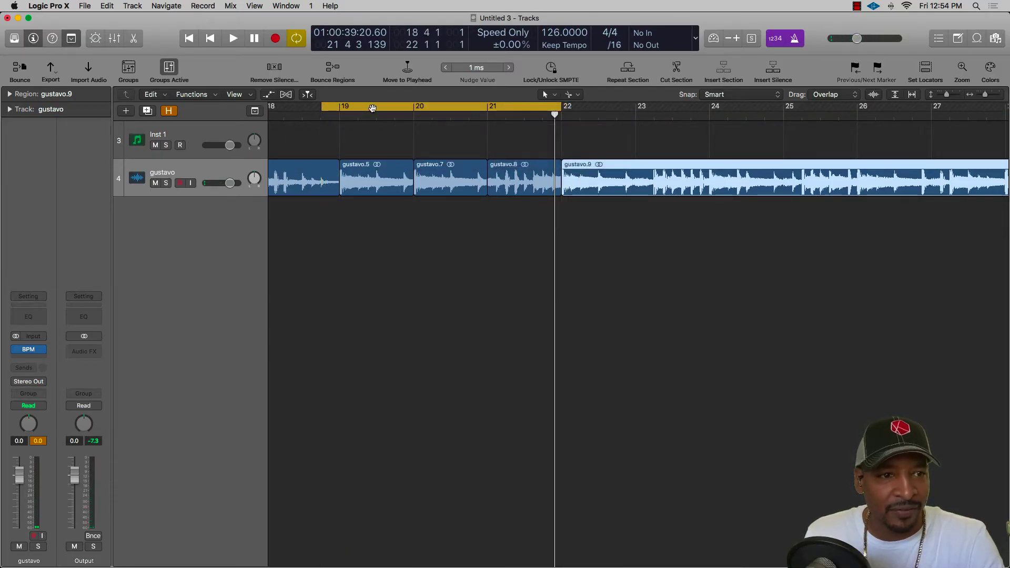
{"action": "left_click", "coordinate": [341, 107]}
{"action": "left_click_drag", "start_coordinate": [341, 108], "coordinate": [561, 110]}
{"action": "key", "text": "space"}
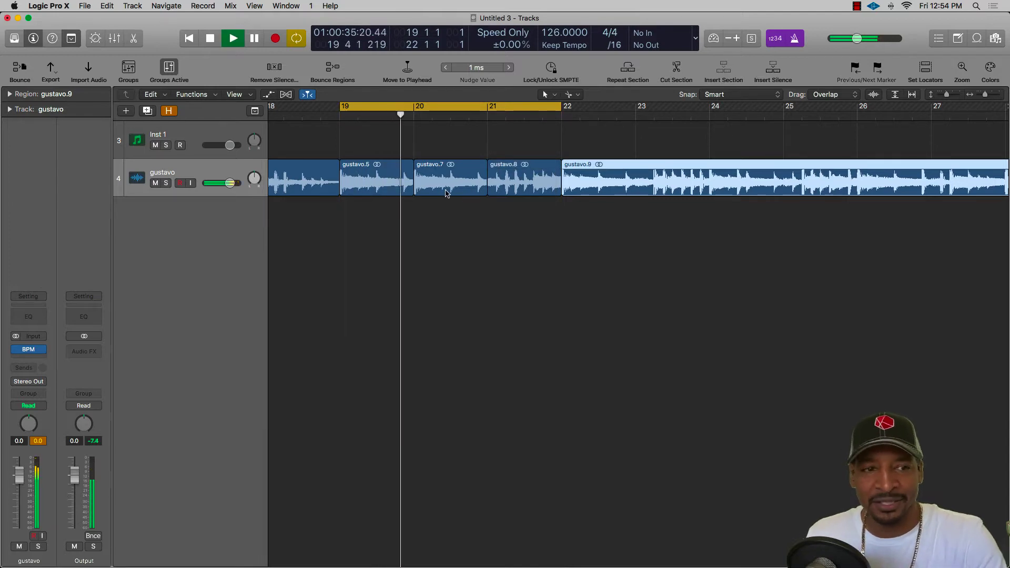
- Replace the slice at bar 21 with a copy of the one-bar slice from bar 20
{"action": "left_click", "coordinate": [508, 173]}
{"action": "key", "text": "Delete"}
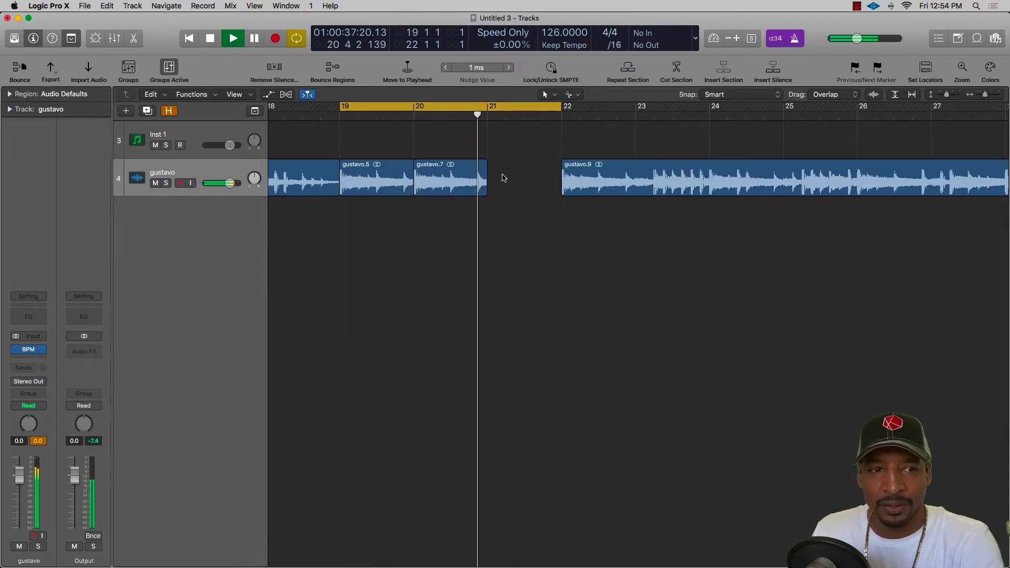
{"action": "key", "text": "space"}
{"action": "left_click_drag", "start_coordinate": [462, 174], "coordinate": [531, 175]}
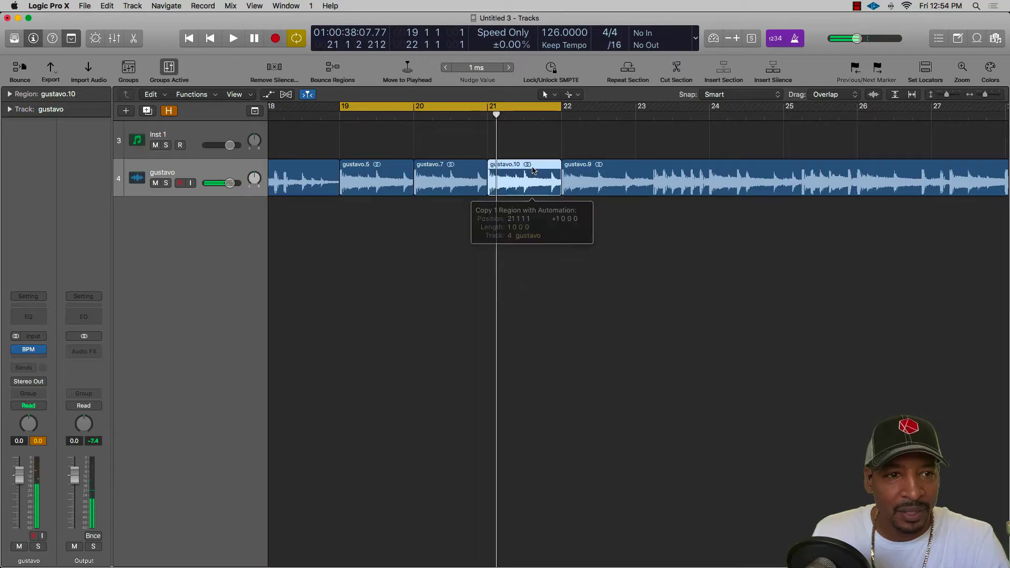
- Move the long region from bar 22 to bar 23, split the bar 21 slice in half, and delete its second half
{"action": "left_click_drag", "start_coordinate": [618, 177], "coordinate": [692, 177]}
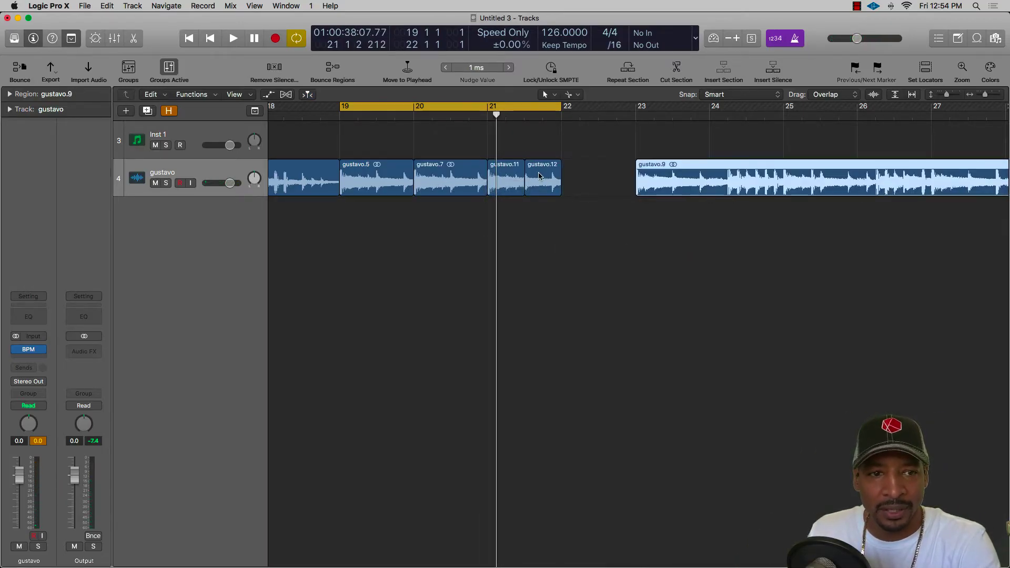
{"action": "left_click", "coordinate": [542, 179]}
{"action": "key", "text": "Delete"}
{"action": "key", "text": "space"}
- Fill the second half of bar 21 with a copy of its first half, and bar 22 with four quarter-bar copies
{"action": "left_click_drag", "start_coordinate": [513, 179], "coordinate": [585, 178]}
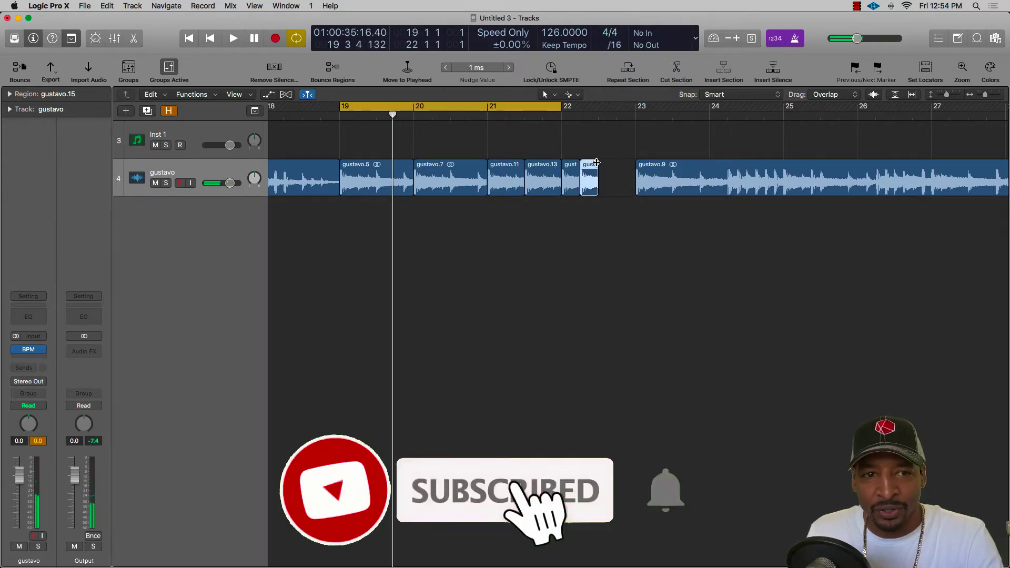
{"action": "left_click_drag", "start_coordinate": [598, 172], "coordinate": [676, 174]}
{"action": "key", "text": "ctrl+l"}
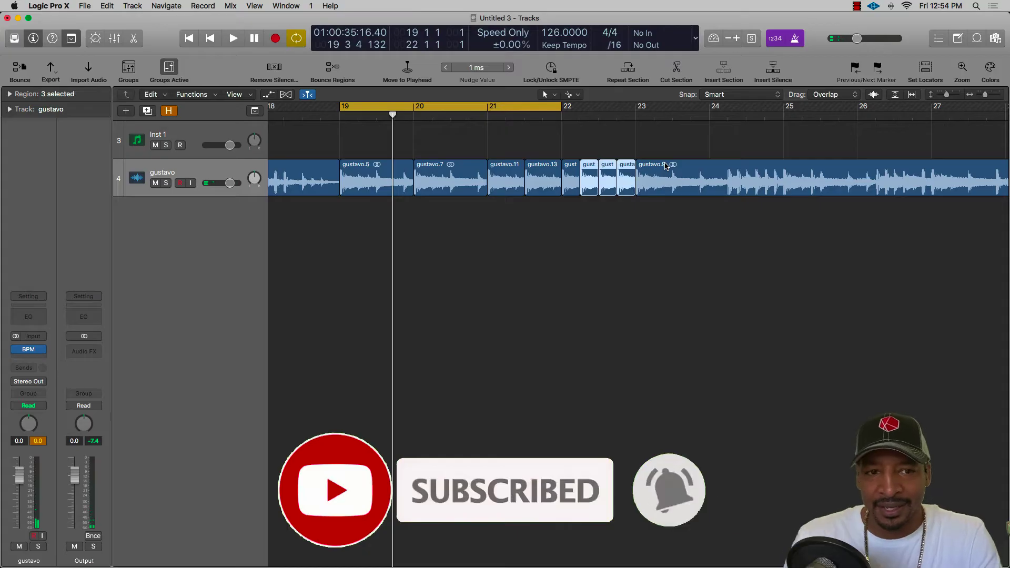
- Extend the end of the cycle range to bar 23 and play the edited stutter section
{"action": "key", "text": "space"}
{"action": "left_click_drag", "start_coordinate": [562, 106], "coordinate": [638, 129]}
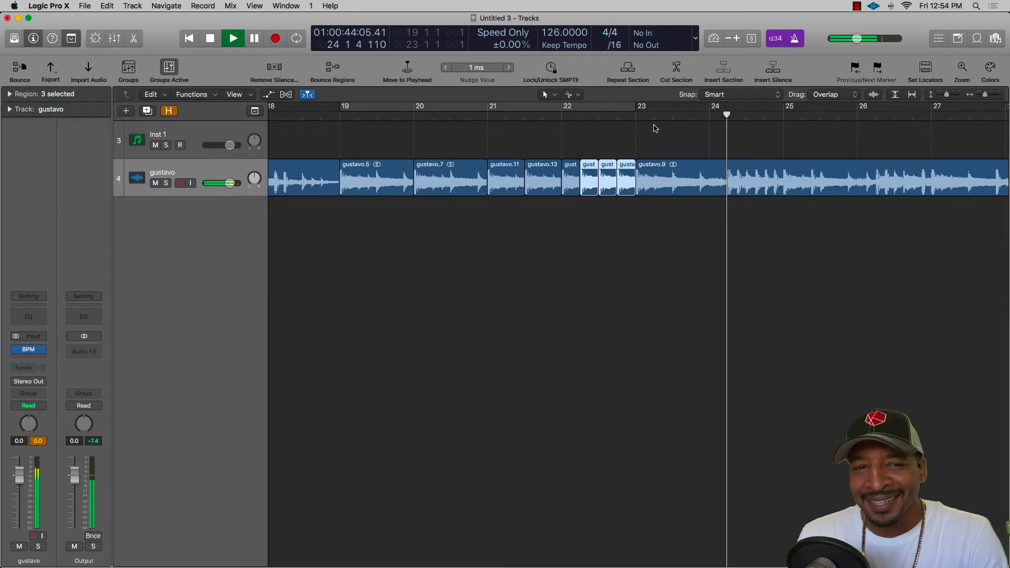
- Stop the playback of the edited stutter section
{"action": "left_click", "coordinate": [584, 246], "text": "ctrl+alt"}
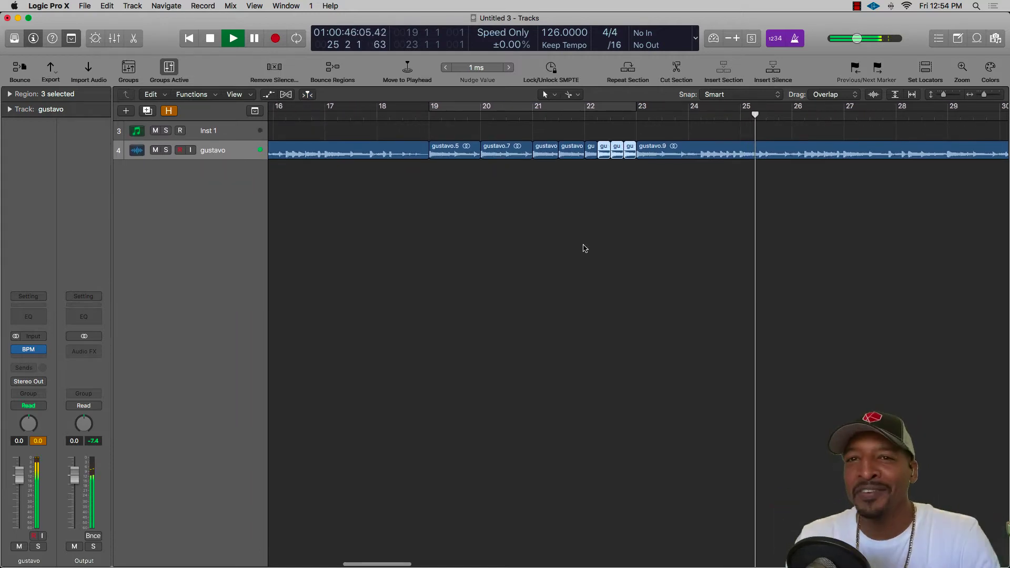
{"action": "key", "text": "space"}
{"action": "left_click", "coordinate": [589, 239], "text": "ctrl+alt"}
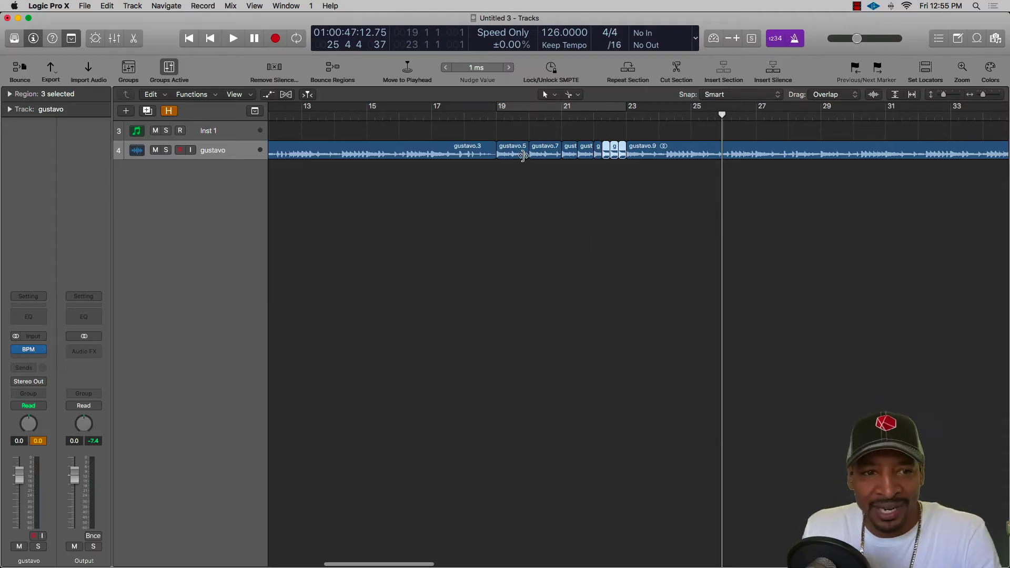
{"action": "scroll", "coordinate": [516, 172], "scroll_direction": "down", "scroll_amount": 5}
{"action": "scroll", "coordinate": [516, 174], "scroll_direction": "up", "scroll_amount": 8}
{"action": "scroll", "coordinate": [444, 155], "scroll_direction": "down", "scroll_amount": 5}
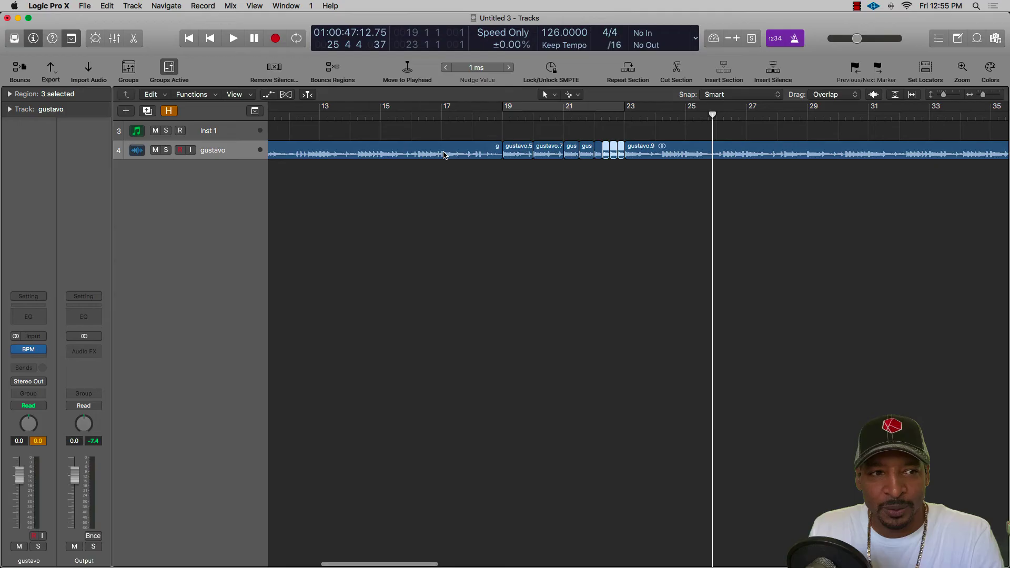
{"action": "key", "text": "super+a"}
{"action": "scroll", "coordinate": [559, 174], "scroll_direction": "up", "scroll_amount": 3}
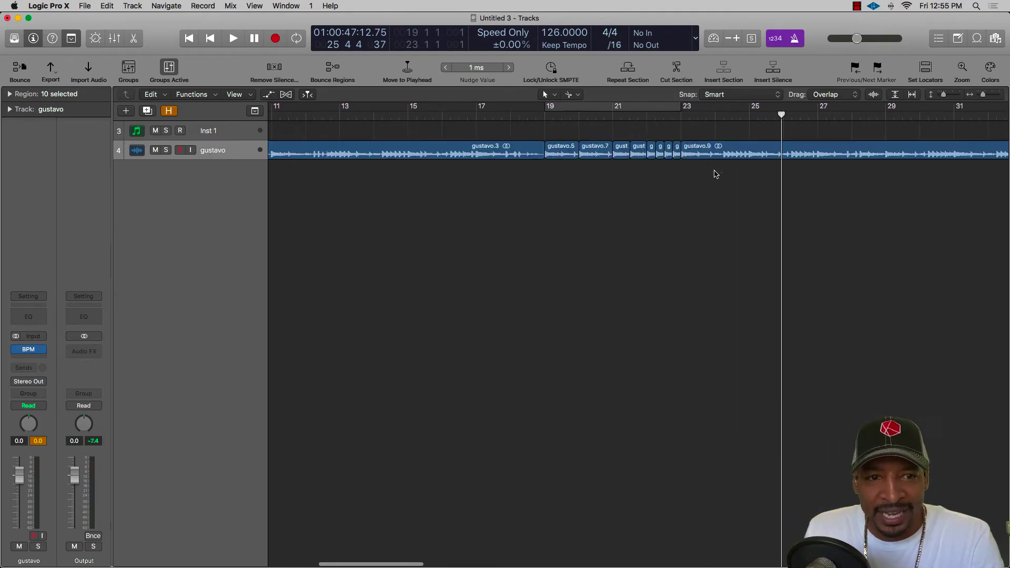
{"action": "left_click", "coordinate": [715, 174]}
{"action": "left_click_drag", "start_coordinate": [620, 165], "coordinate": [734, 150]}
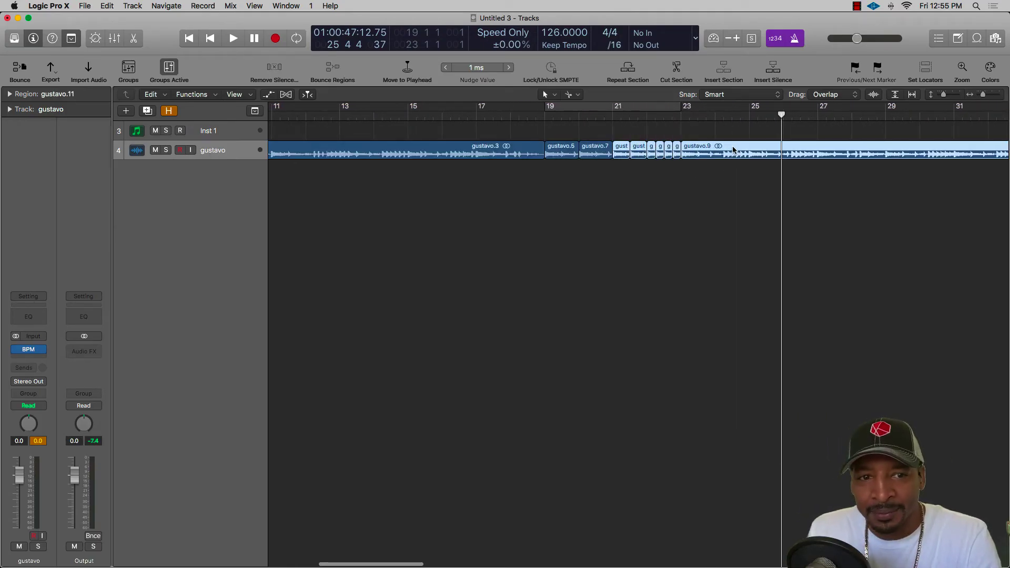
- Delete the slice at bar 20 and extend the end of the bar 19 slice to bar 21
{"action": "scroll", "coordinate": [592, 158], "scroll_direction": "up", "scroll_amount": 4}
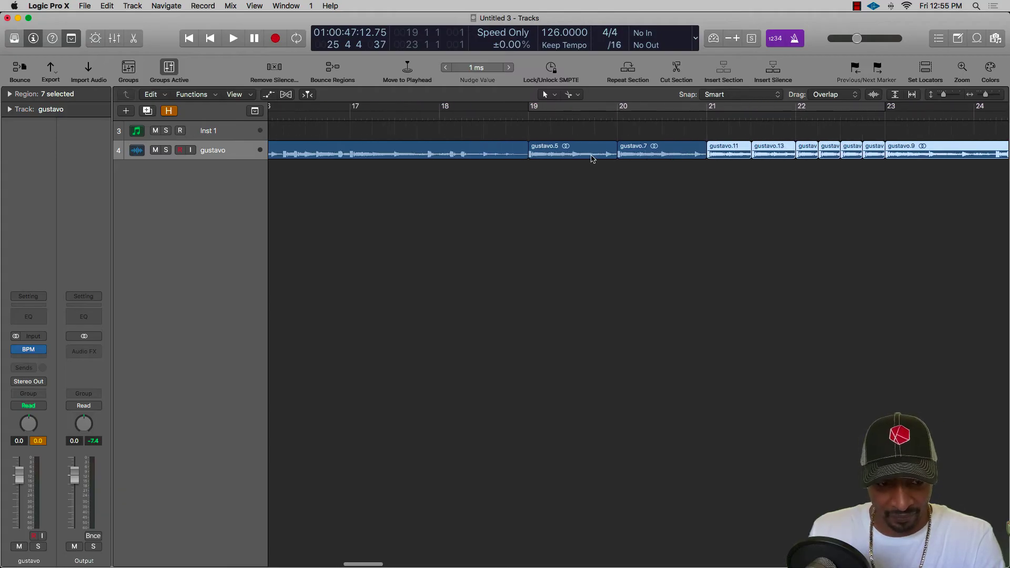
{"action": "left_click", "coordinate": [634, 153]}
{"action": "key", "text": "Delete"}
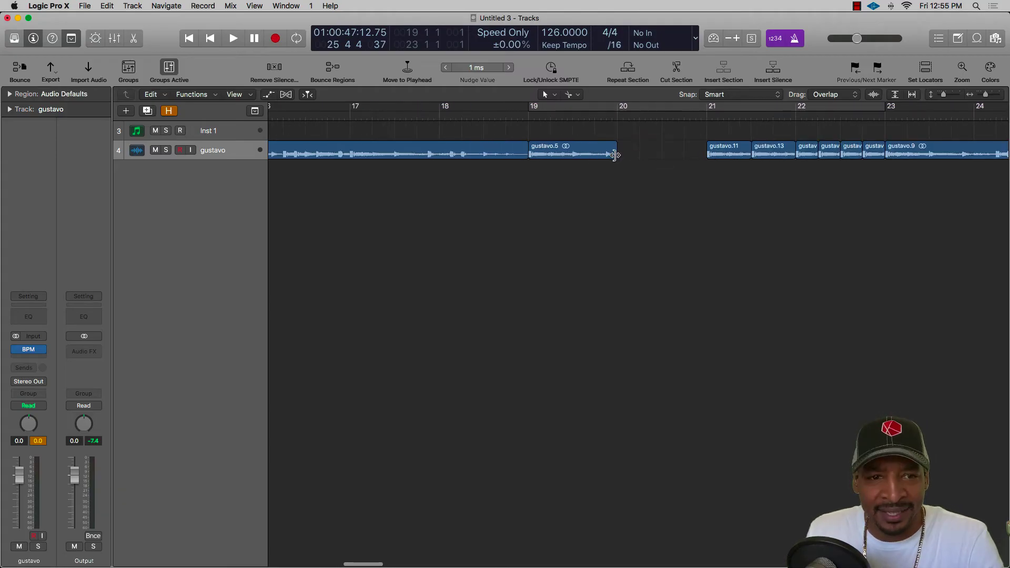
{"action": "left_click_drag", "start_coordinate": [614, 155], "coordinate": [706, 155]}
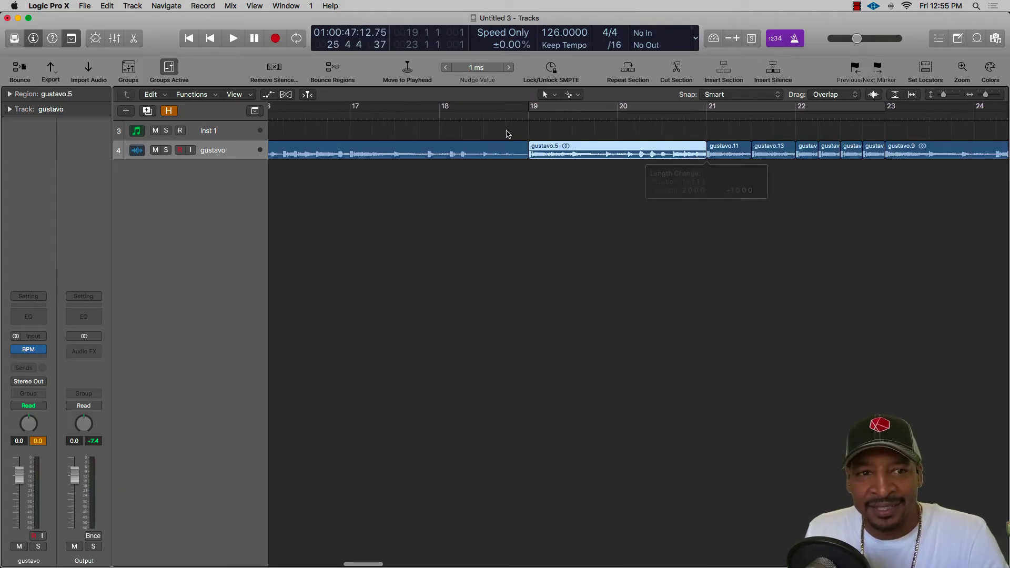
- Turn on the cycle range from bar 19 to bar 23 and play the extended two-bar region
{"action": "left_click", "coordinate": [537, 110]}
{"action": "key", "text": "space"}
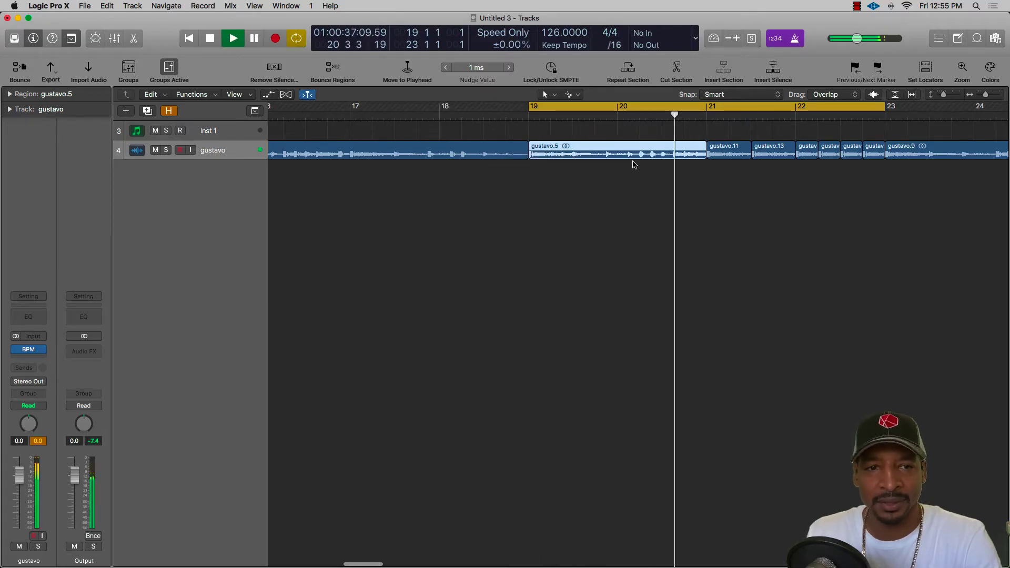
{"action": "key", "text": "space"}
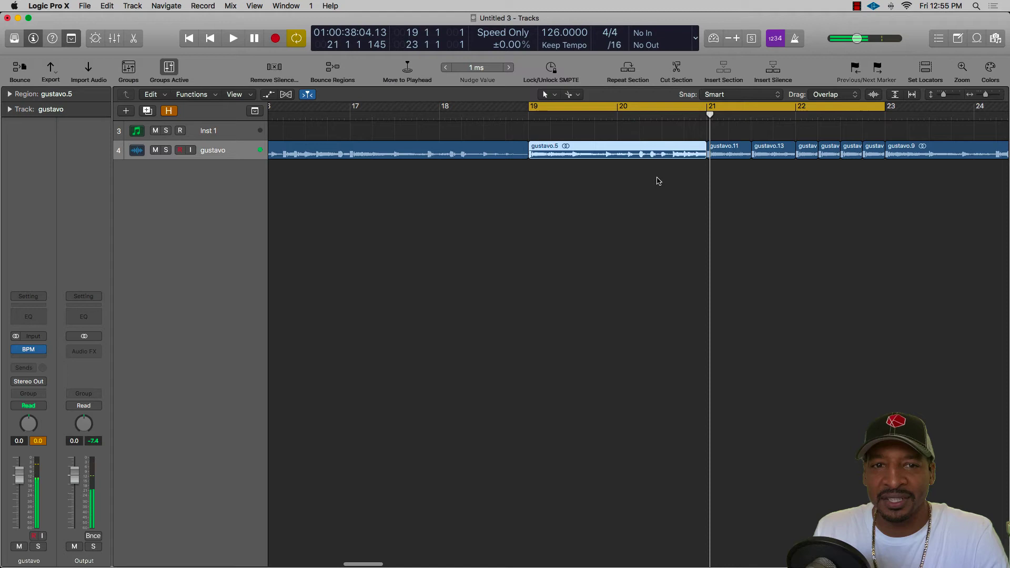
{"action": "left_click", "coordinate": [659, 181]}
- Time-compress the two-bar region at bar 19 to one bar and play it from bar 19
{"action": "left_click", "coordinate": [657, 148]}
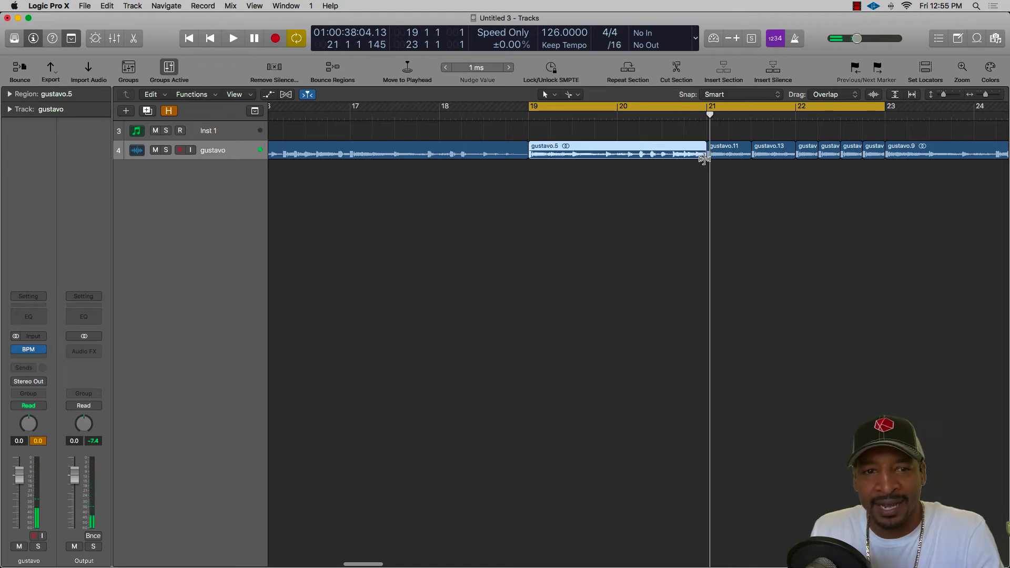
{"action": "left_click_drag", "start_coordinate": [704, 159], "coordinate": [614, 161]}
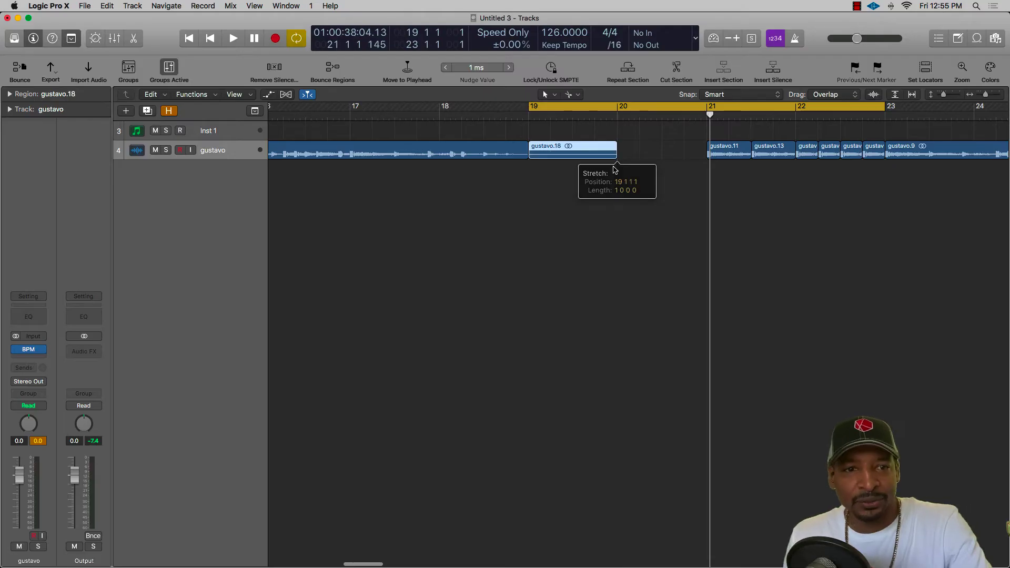
{"action": "left_click", "coordinate": [529, 116]}
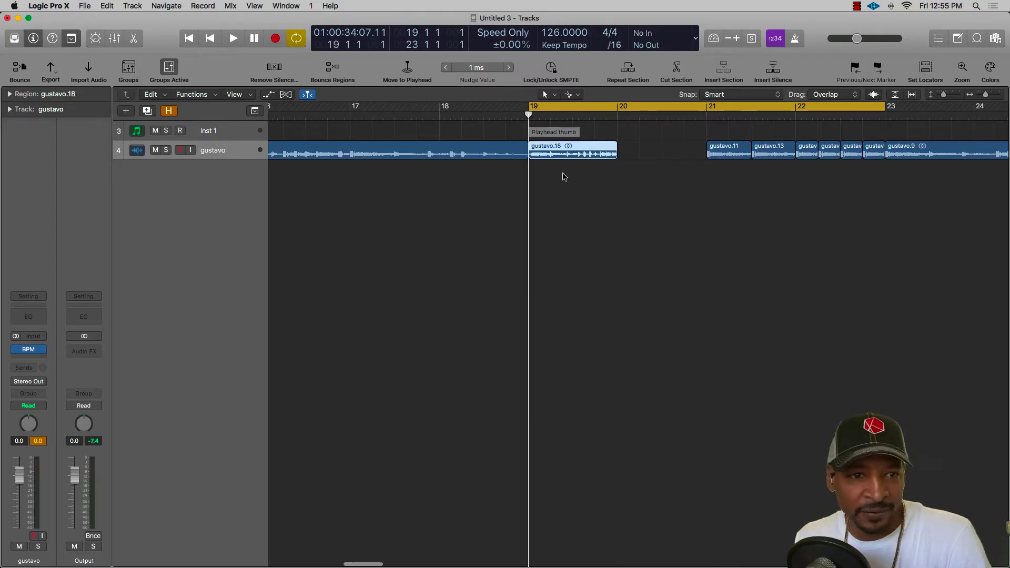
{"action": "left_click", "coordinate": [590, 187]}
{"action": "key", "text": "space"}
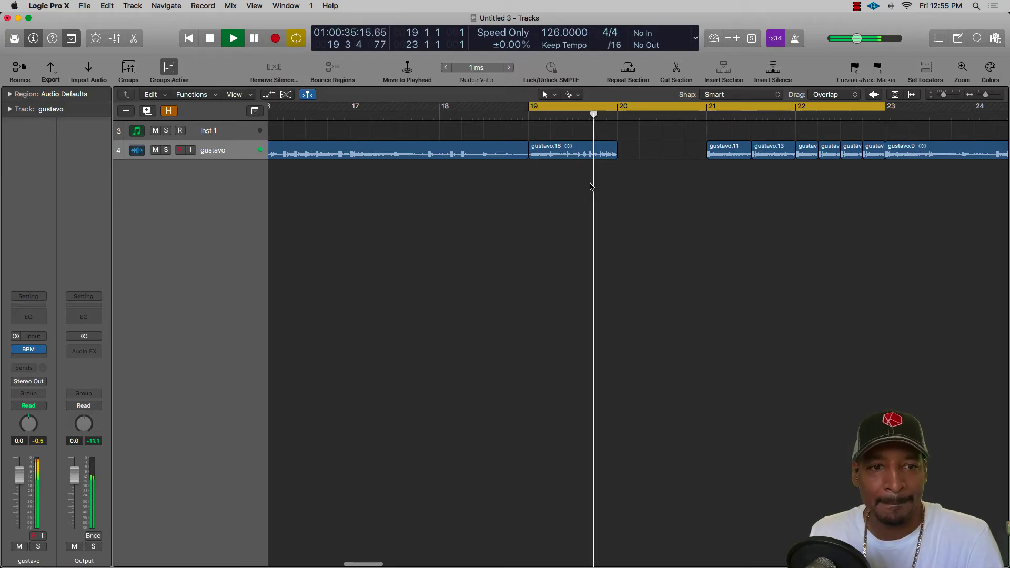
{"action": "key", "text": "space"}
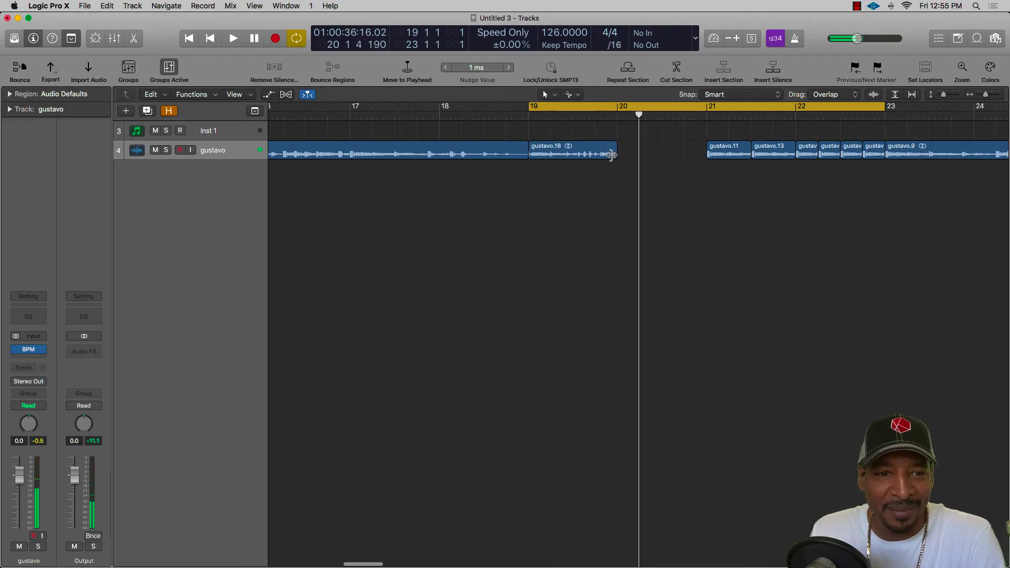
- Copy the compressed one-bar region from bar 19 to bar 20 and play the two regions
{"action": "left_click_drag", "start_coordinate": [614, 154], "coordinate": [682, 160]}
{"action": "left_click_drag", "start_coordinate": [583, 153], "coordinate": [672, 151]}
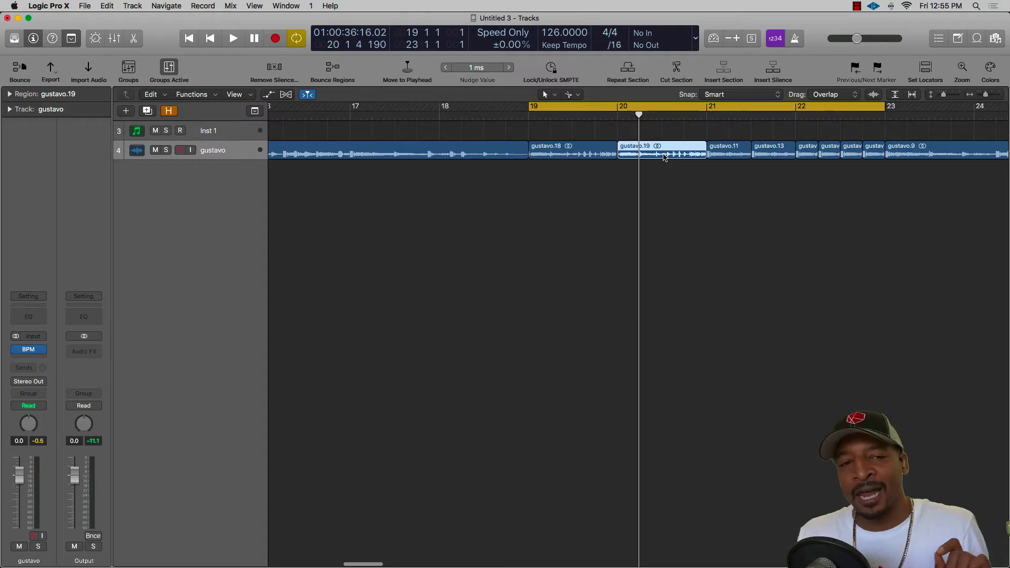
{"action": "key", "text": "space"}
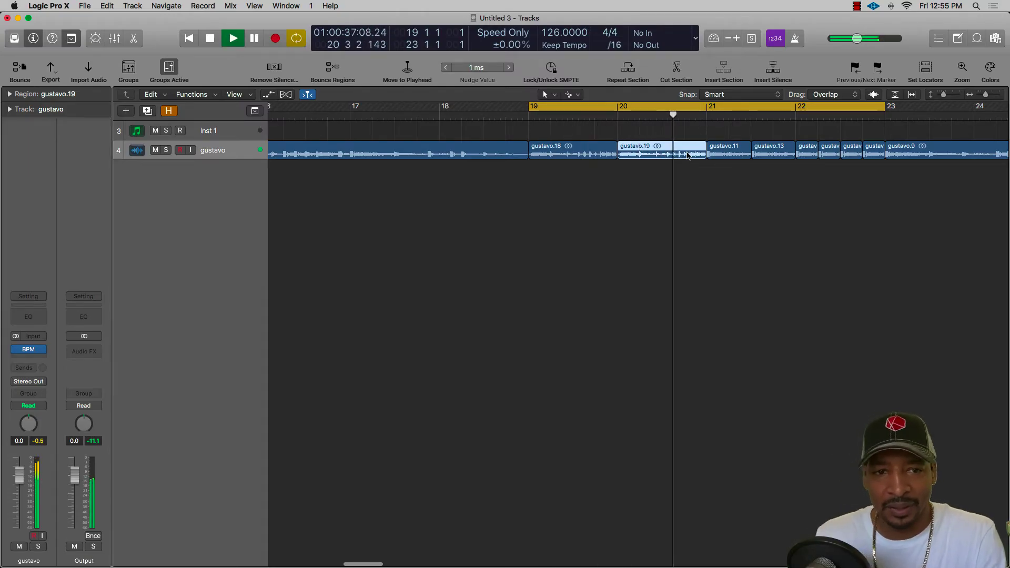
{"action": "key", "text": "space"}
- Delete the regions in bars 20 and 21, and time-stretch the bar 19 region so it ends at bar 22
{"action": "left_click", "coordinate": [670, 131]}
{"action": "left_click", "coordinate": [677, 150]}
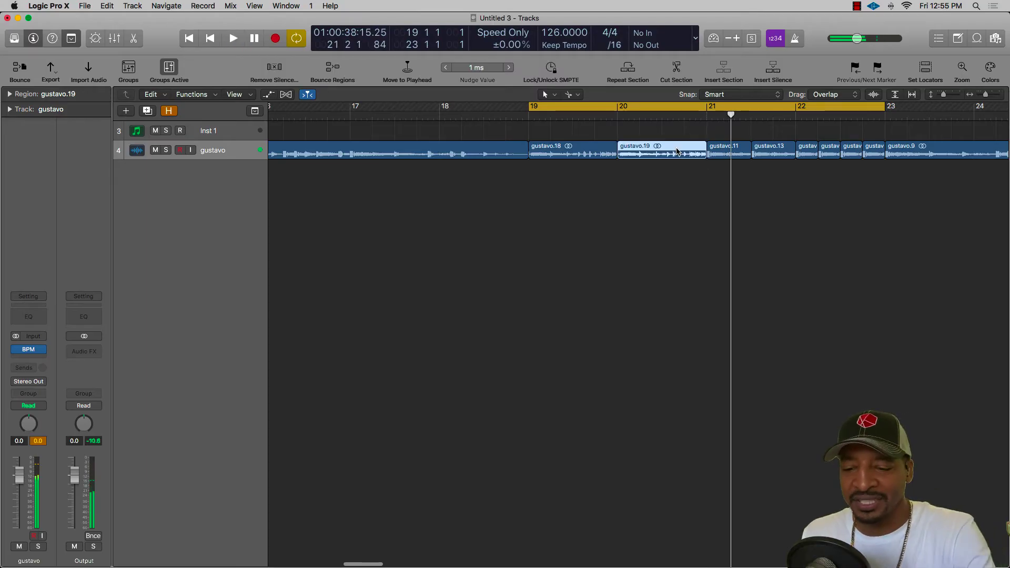
{"action": "key", "text": "Delete"}
{"action": "left_click", "coordinate": [734, 152]}
{"action": "left_click_drag", "start_coordinate": [694, 161], "coordinate": [784, 154]}
{"action": "key", "text": "Delete"}
{"action": "left_click_drag", "start_coordinate": [616, 154], "coordinate": [795, 161]}
{"action": "left_click", "coordinate": [682, 172]}
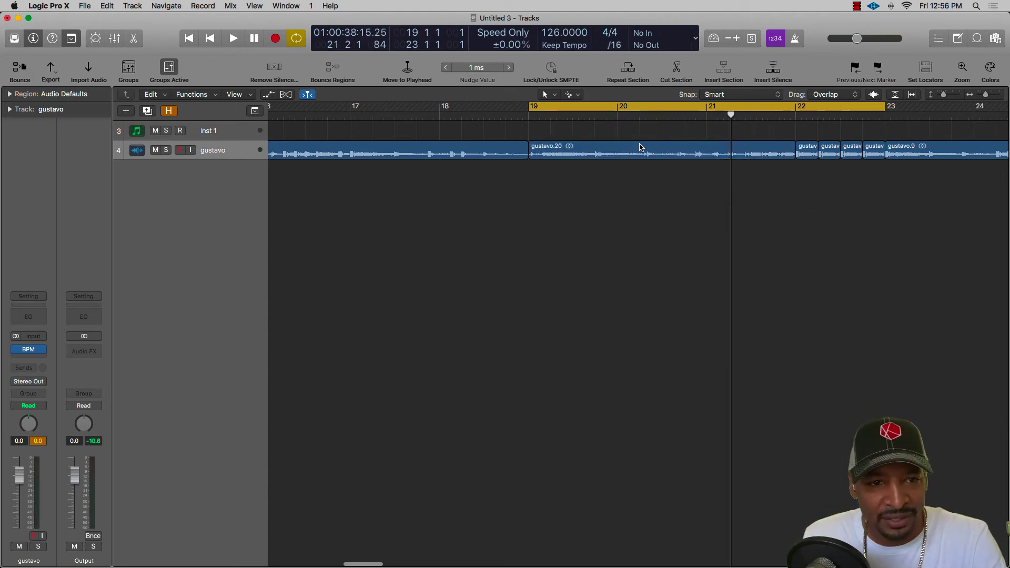
- Play the stretched three-bar region into the quarter-bar slices at bar 22
{"action": "left_click", "coordinate": [621, 159]}
{"action": "key", "text": "shift+space"}
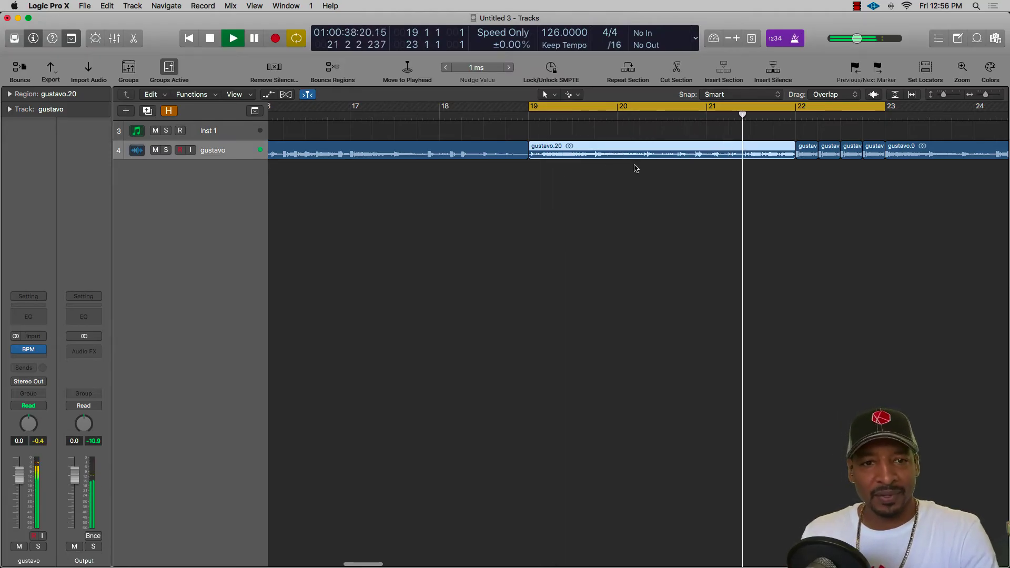
{"action": "key", "text": "space"}
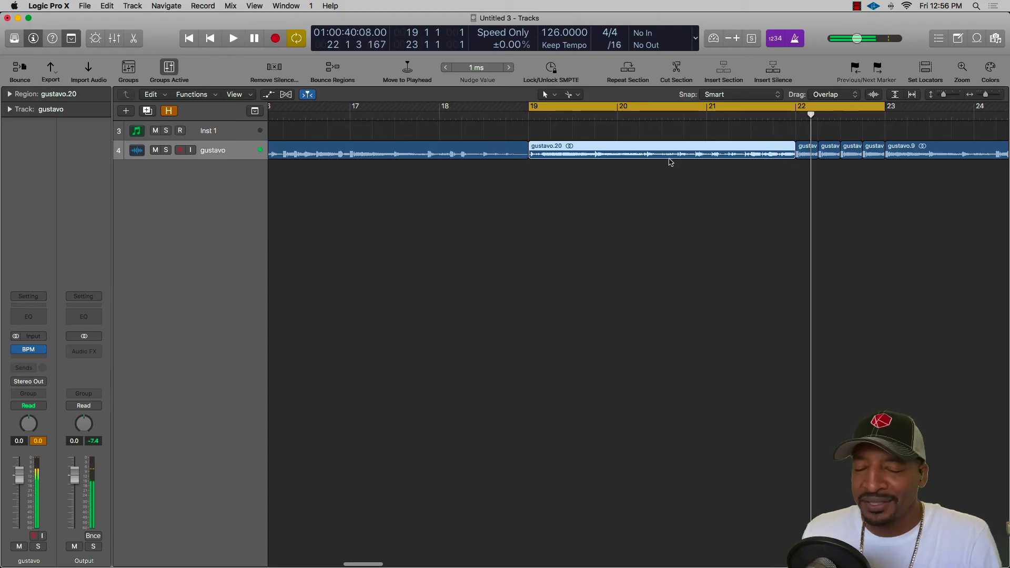